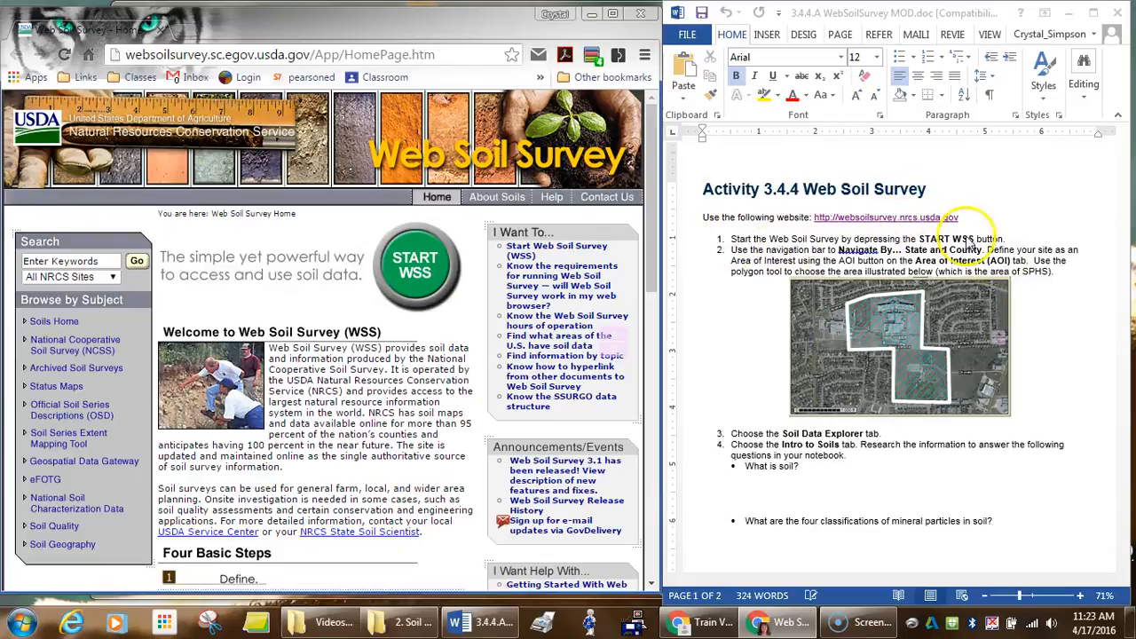
- Start a new Web Soil Survey session and dismiss the status update notice
left_click(413, 266)
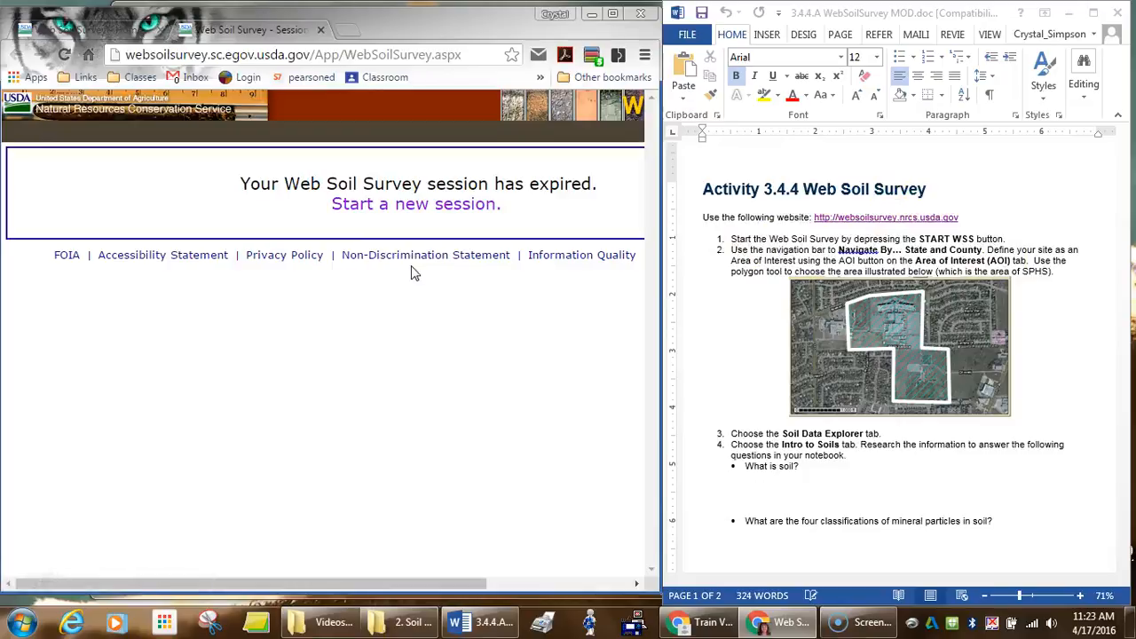
left_click(410, 205)
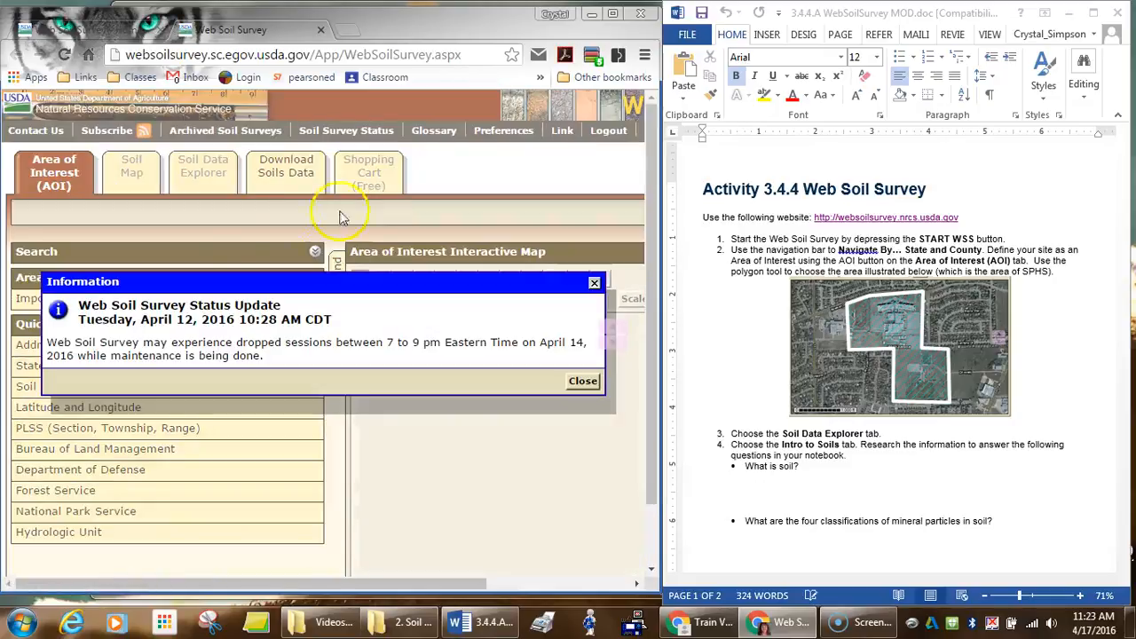
left_click(583, 380)
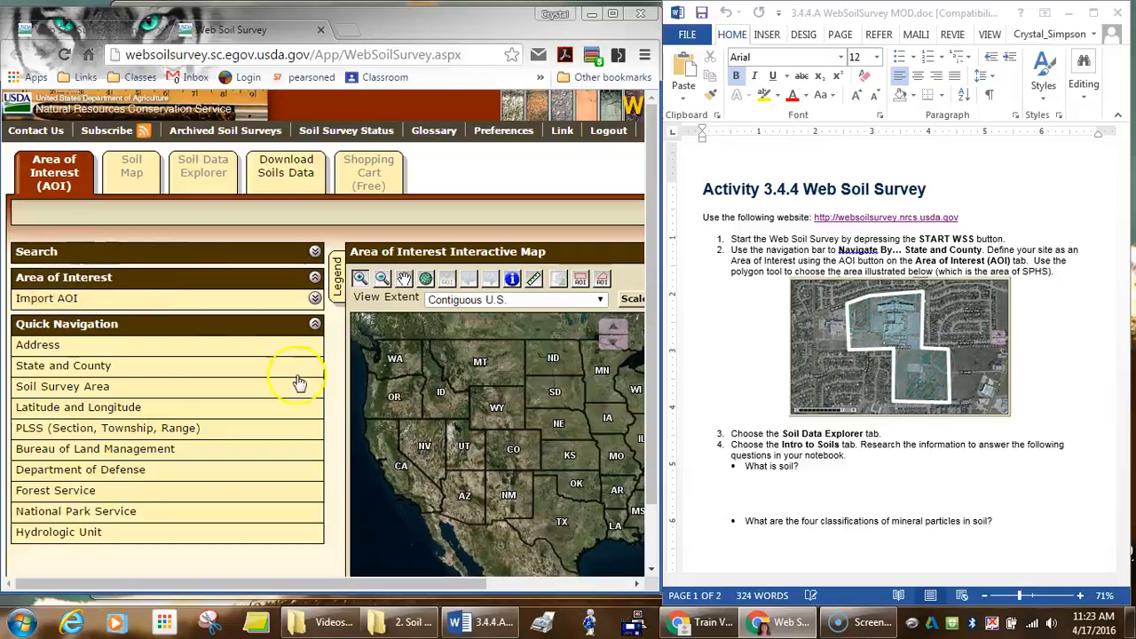
- Zoom the interactive map in on Williamson County, Texas, just east of Round Rock, with the browser window widened for a larger map
left_click(570, 522)
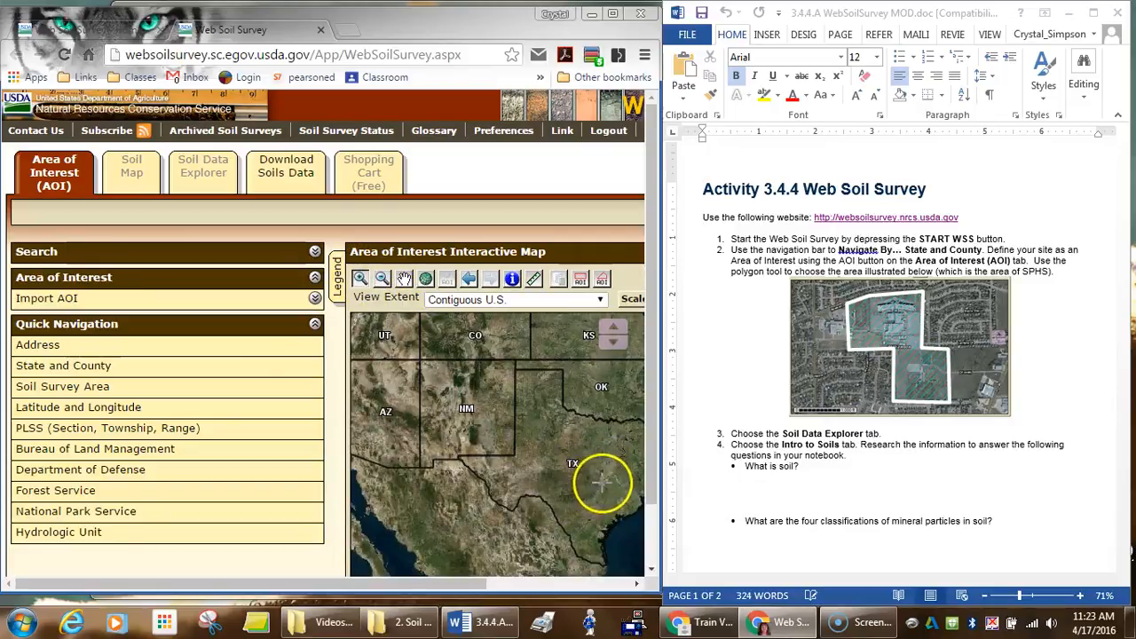
left_click(602, 479)
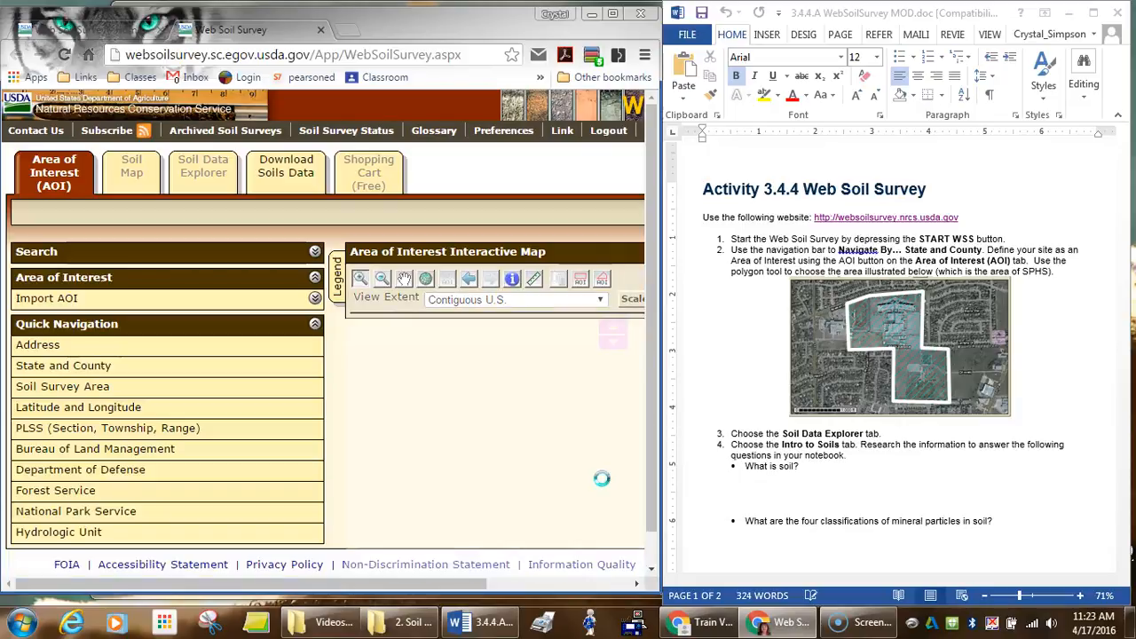
left_click(588, 454)
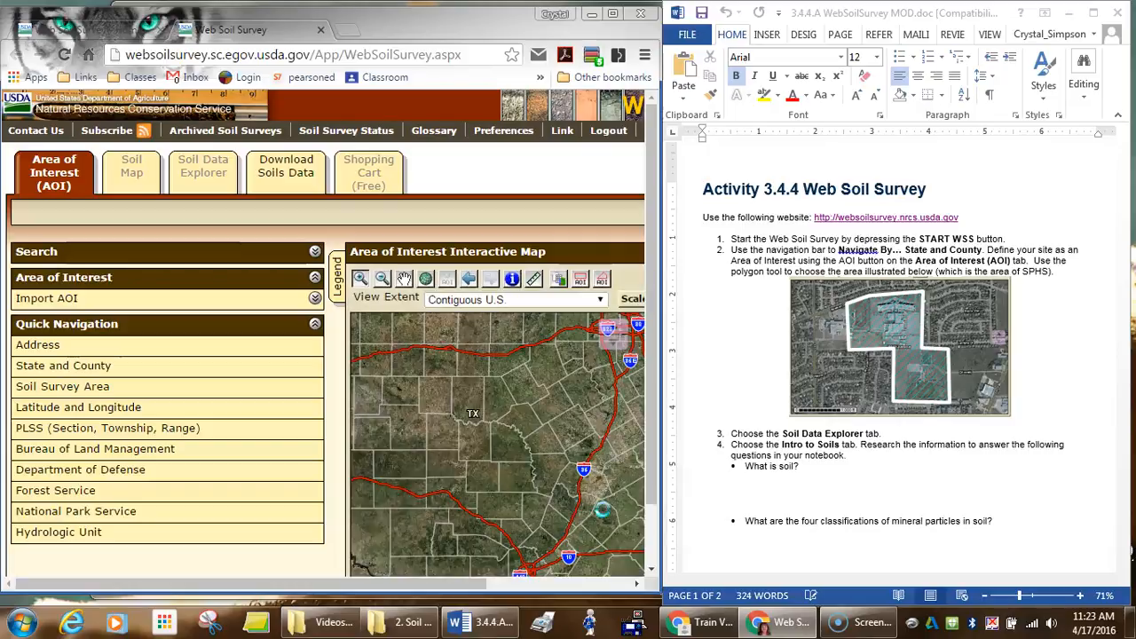
left_click(587, 460)
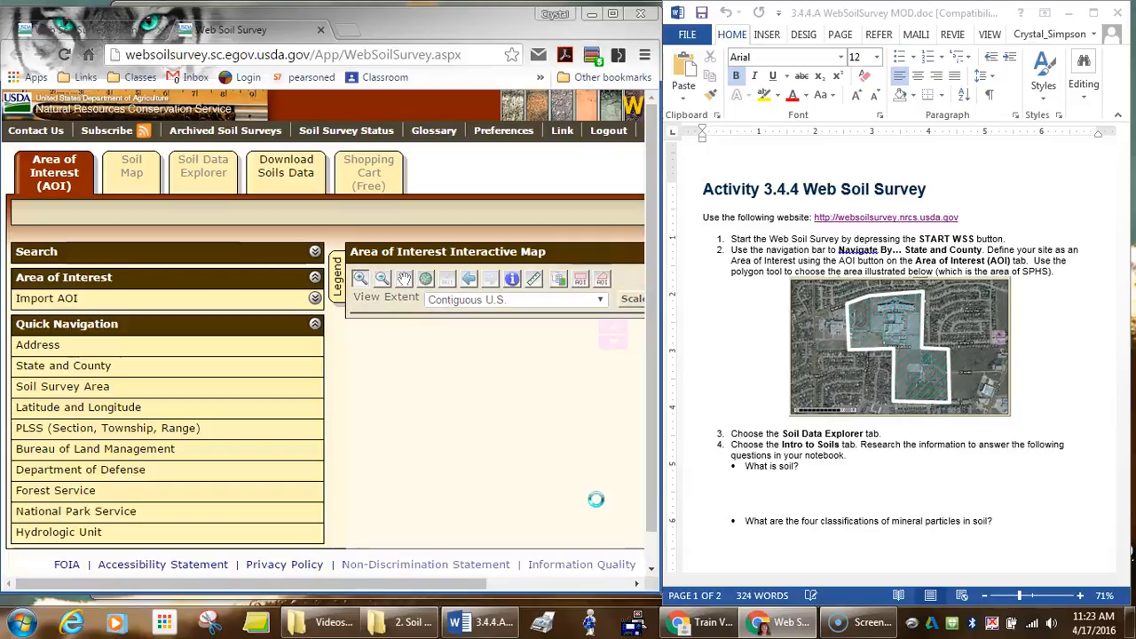
left_click(572, 512)
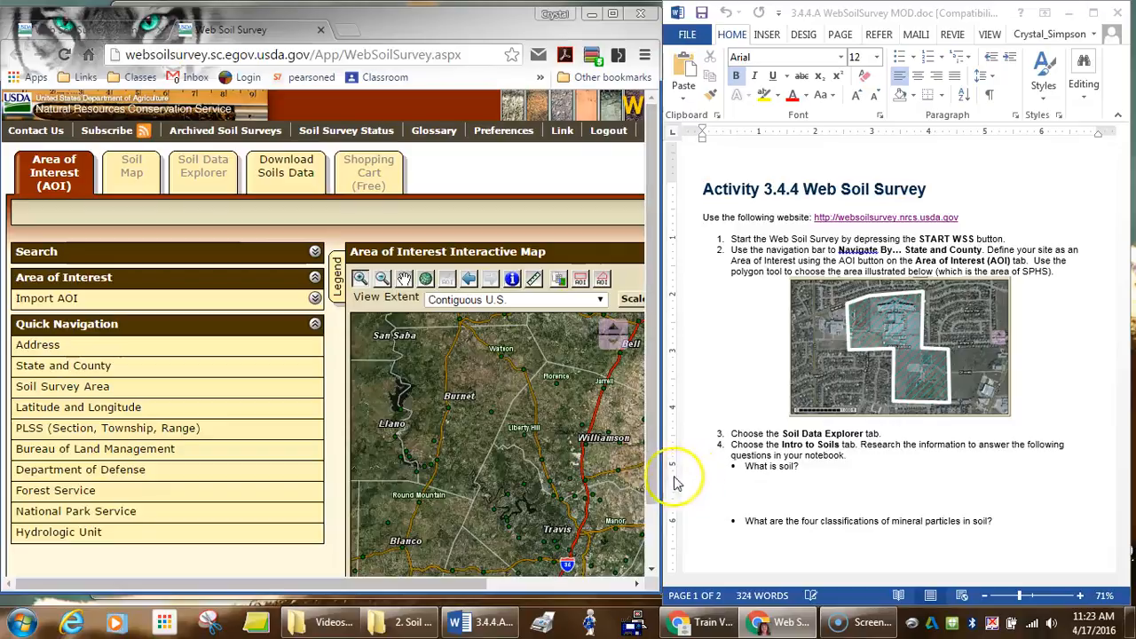
left_click_drag(661, 481, 837, 470)
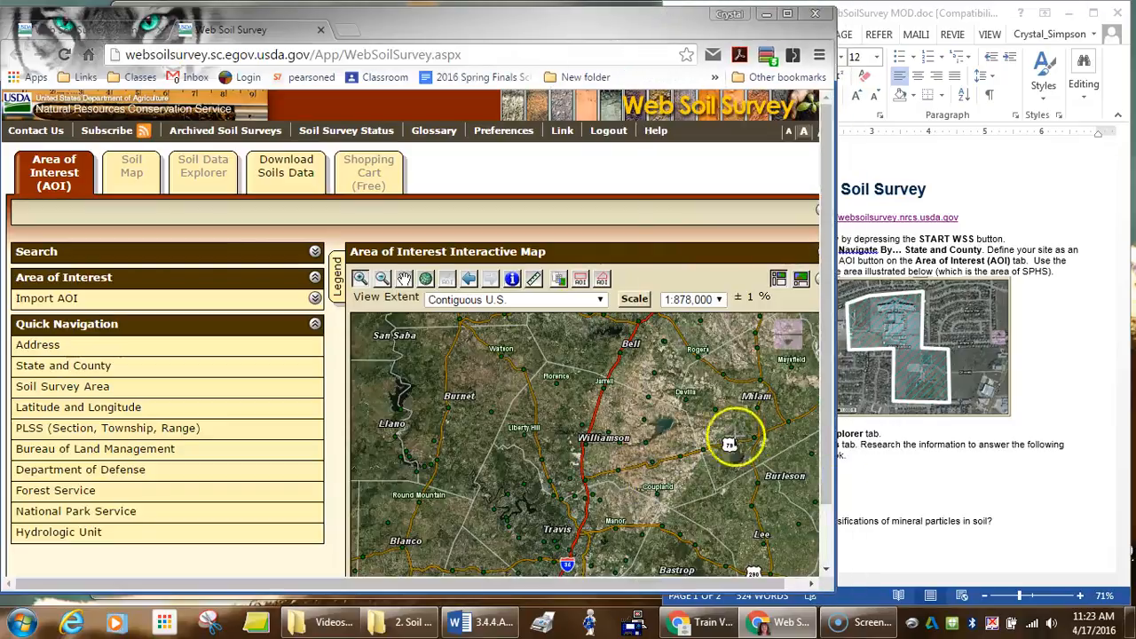
left_click(616, 459)
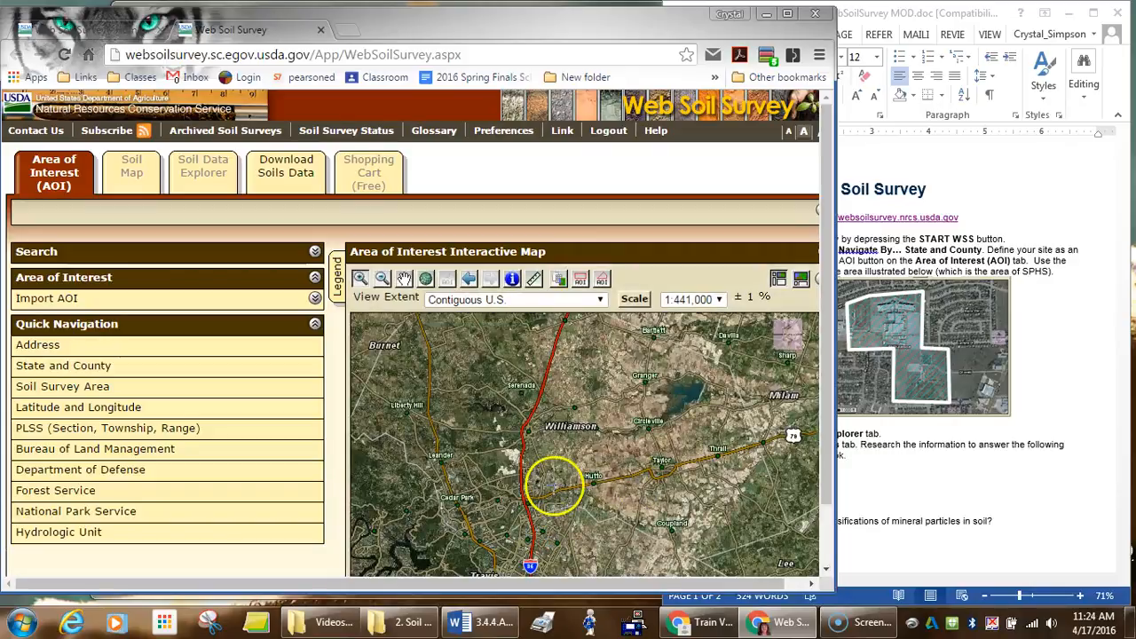
left_click(550, 487)
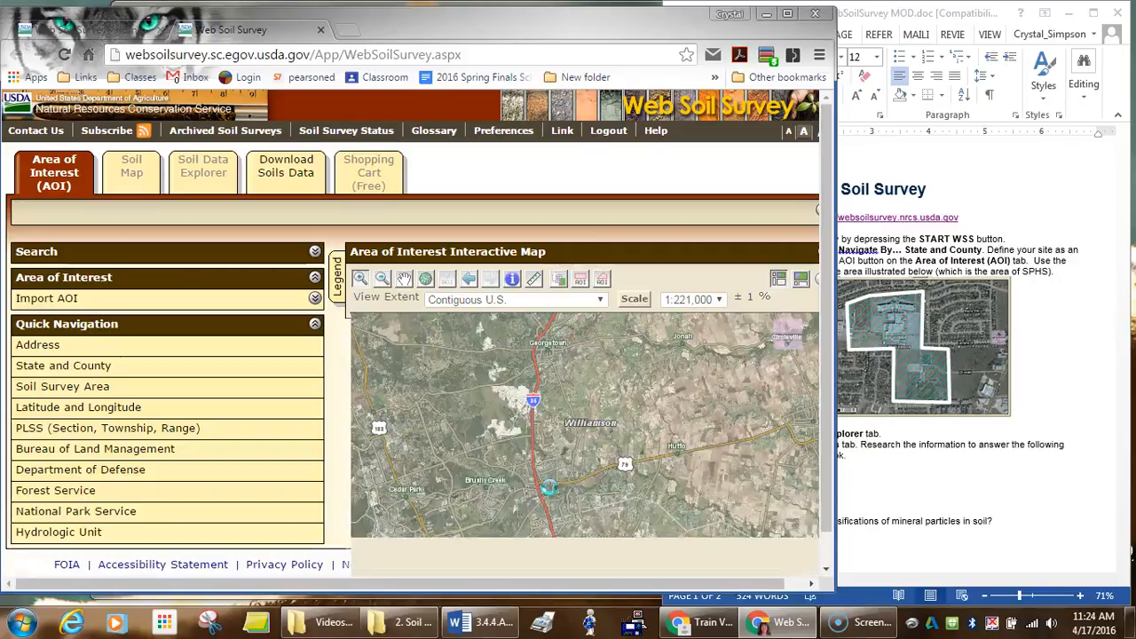
left_click(589, 468)
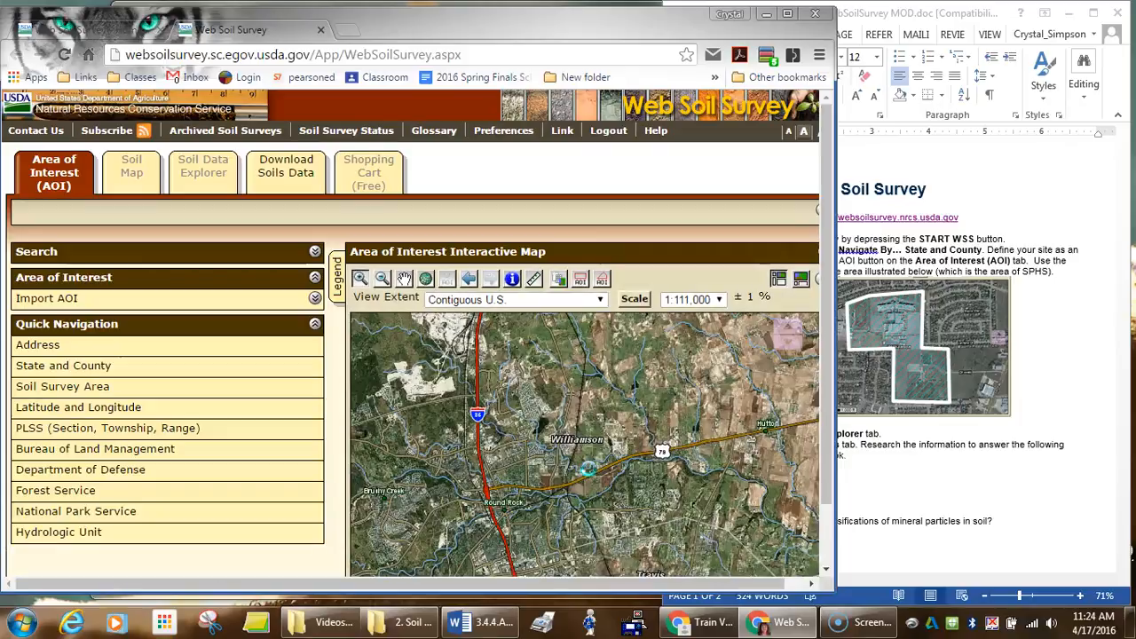
left_click(547, 475)
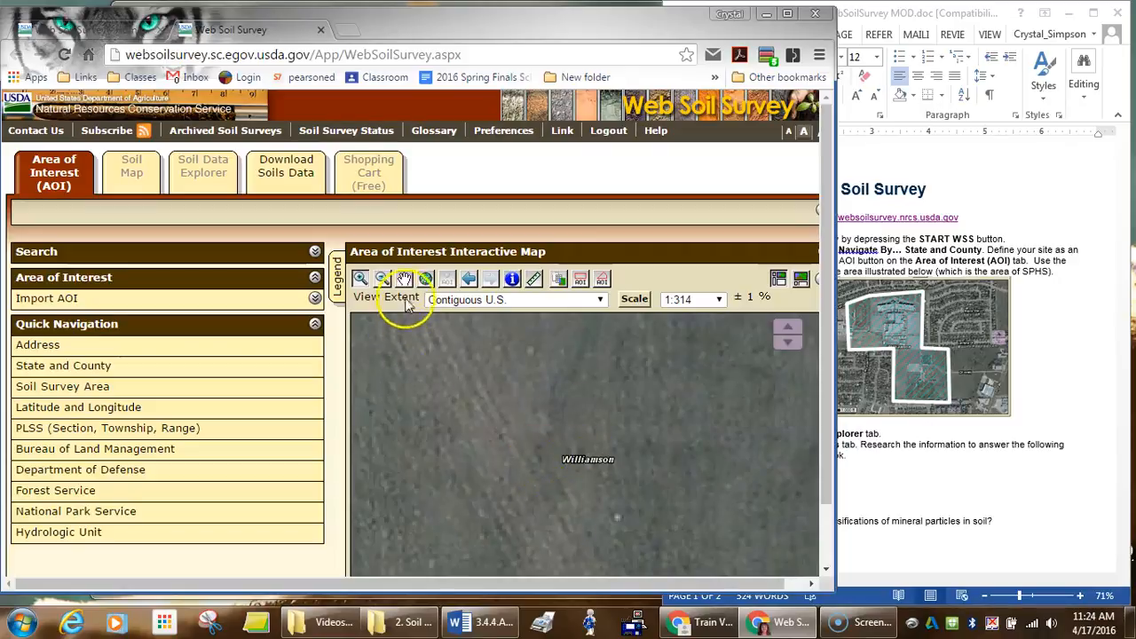
- Frame the school campus south of Bowman Dr on the map at a scale of 1:8,560
left_click(382, 278)
left_click(546, 442)
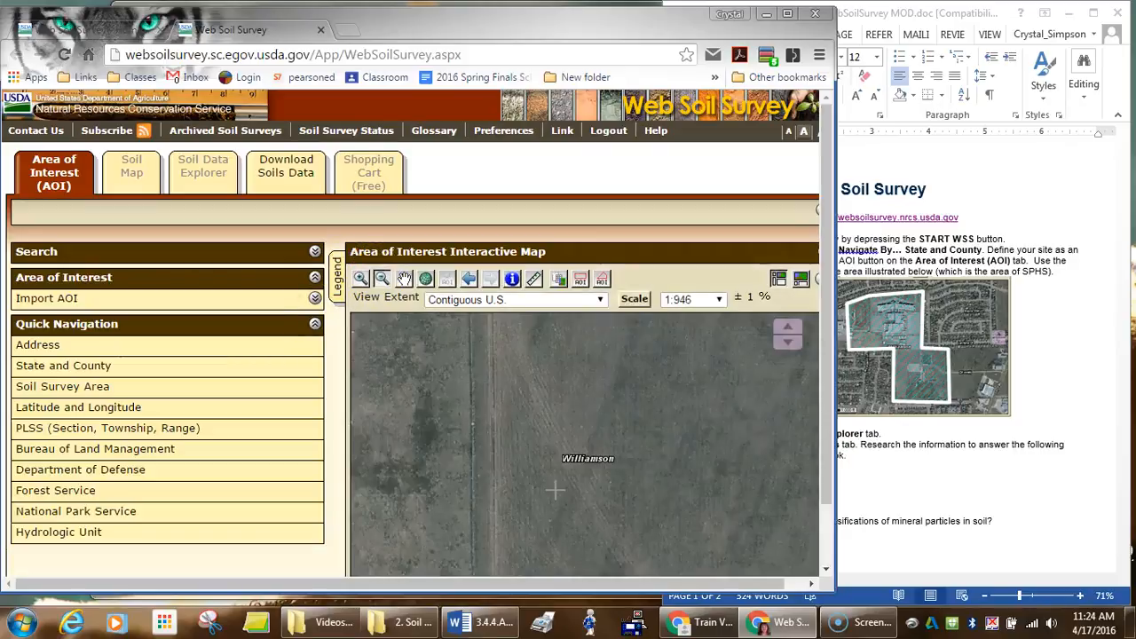
left_click(593, 472)
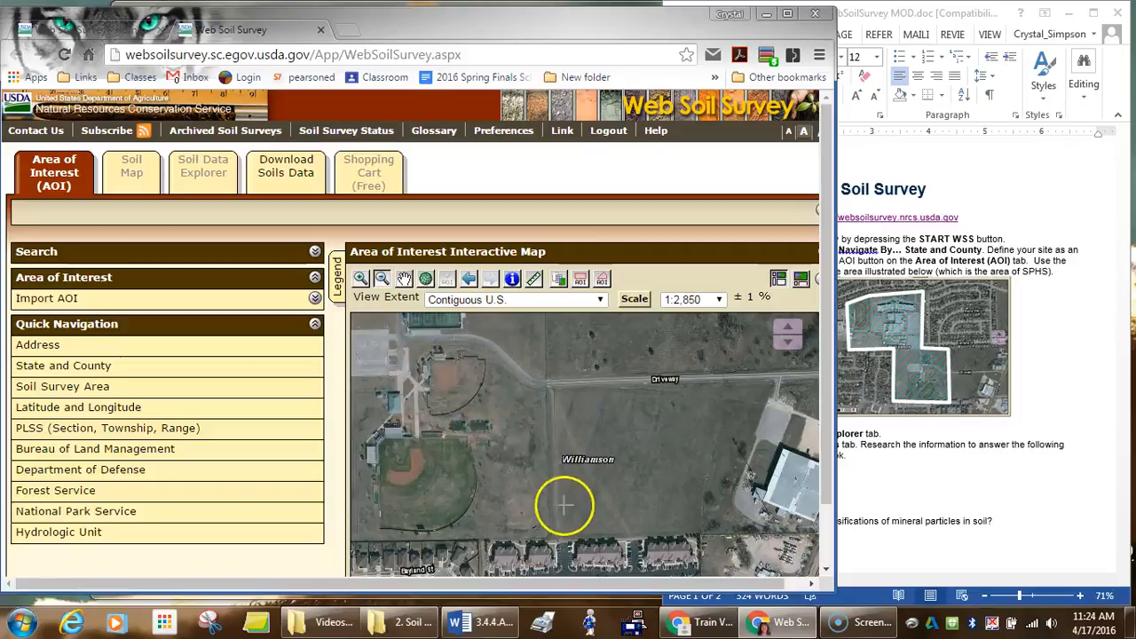
left_click(404, 280)
left_click_drag(506, 331, 703, 424)
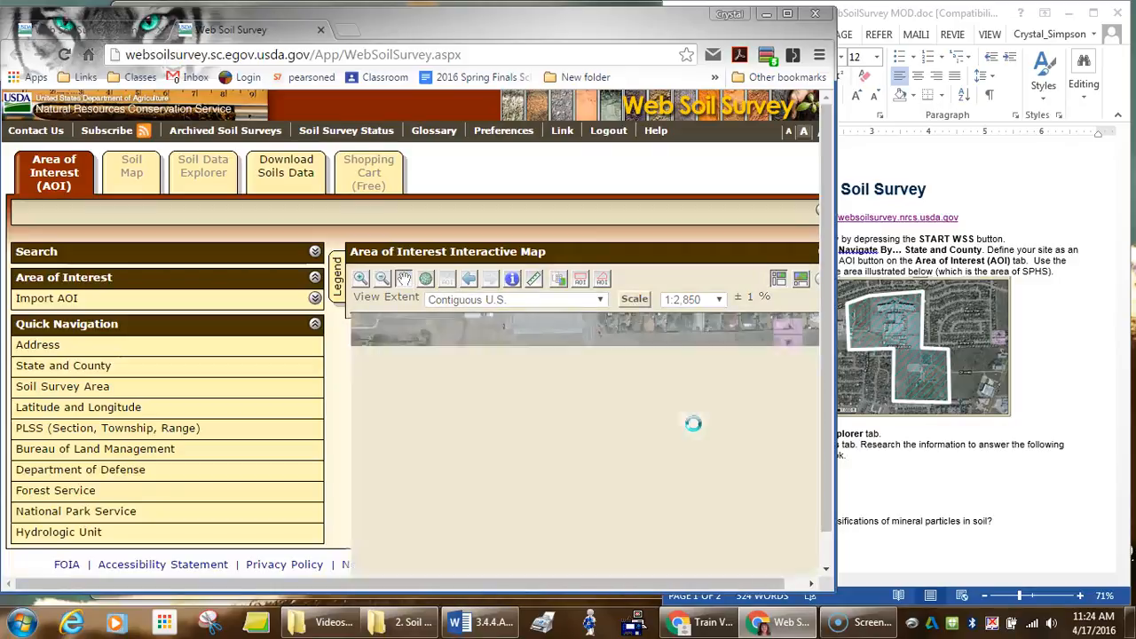
left_click(381, 279)
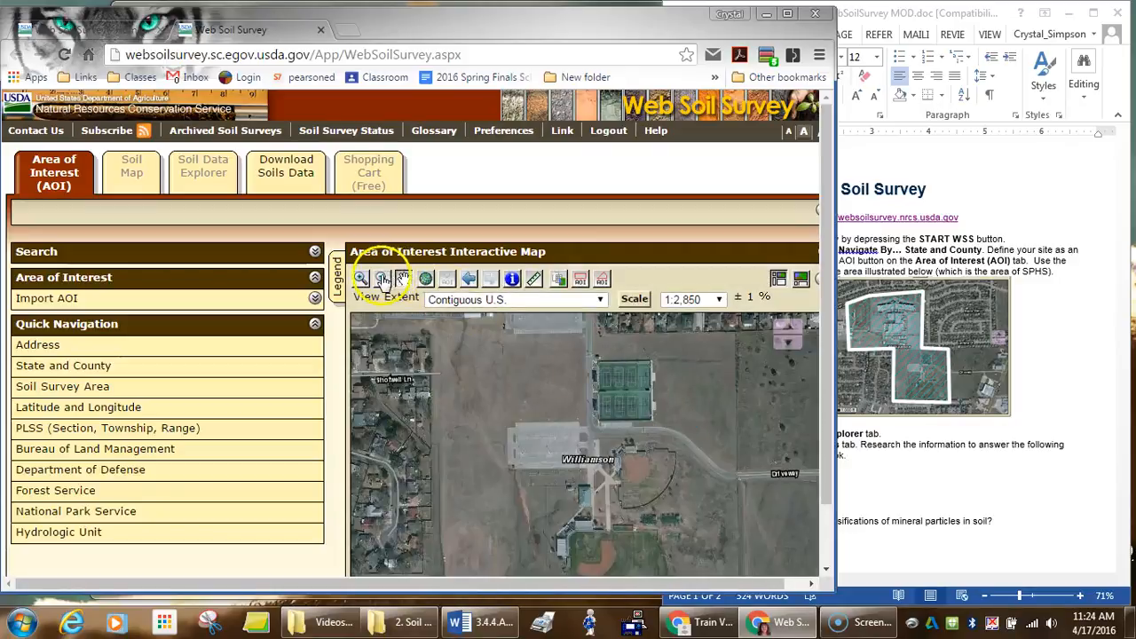
left_click_drag(641, 450, 577, 359)
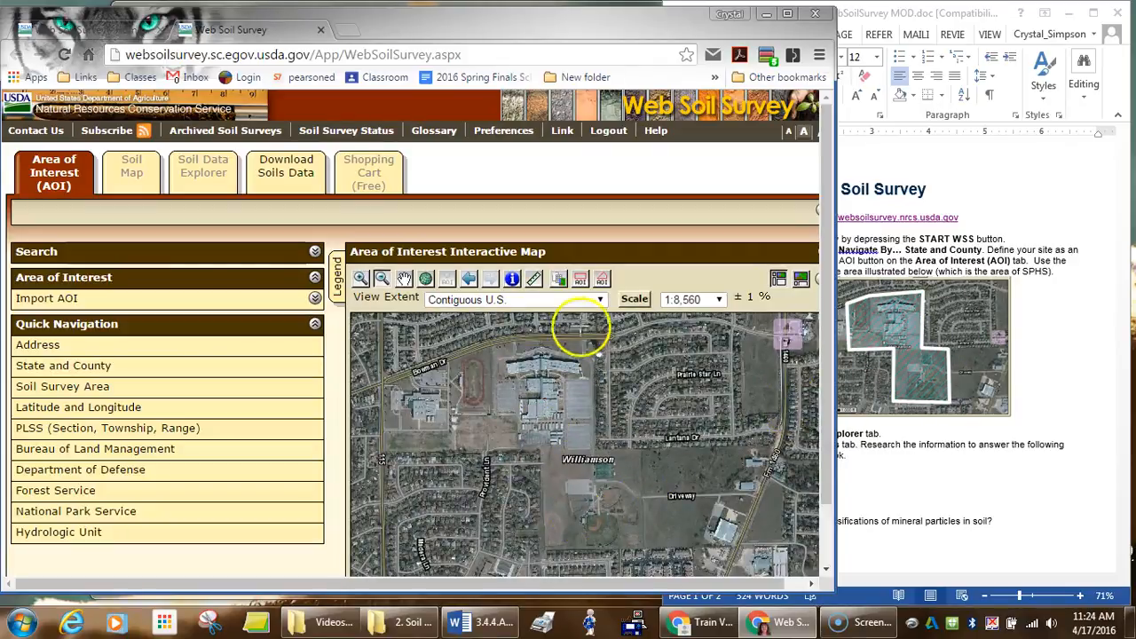
- Define a polygon area of interest around the school campus and the sports fields south of it, matching the outline in the worksheet
left_click(603, 281)
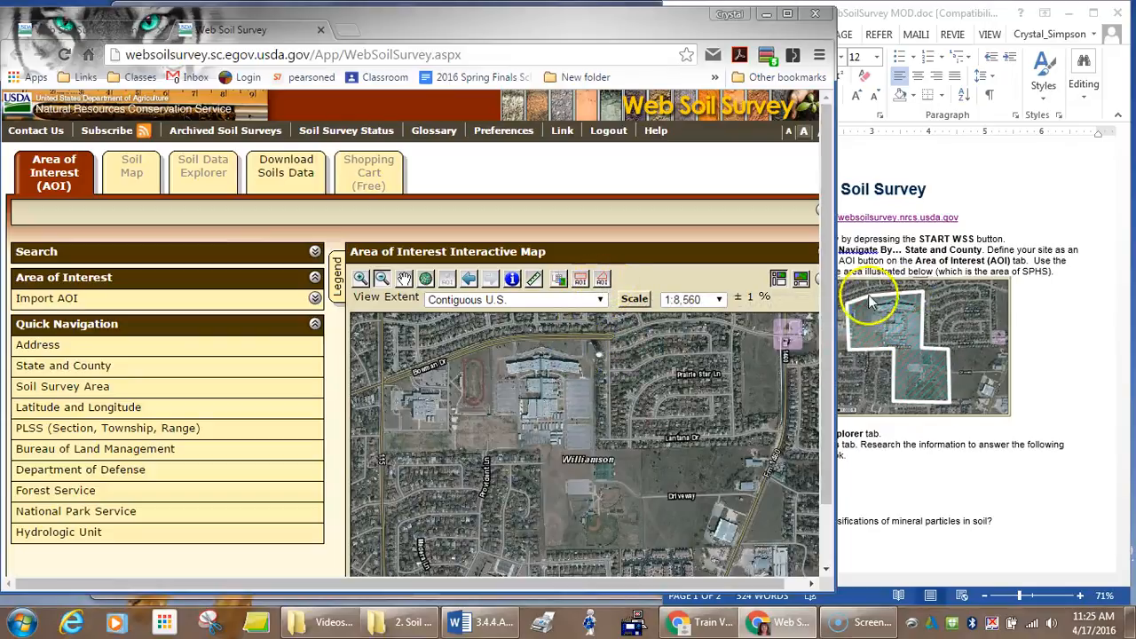
left_click(603, 283)
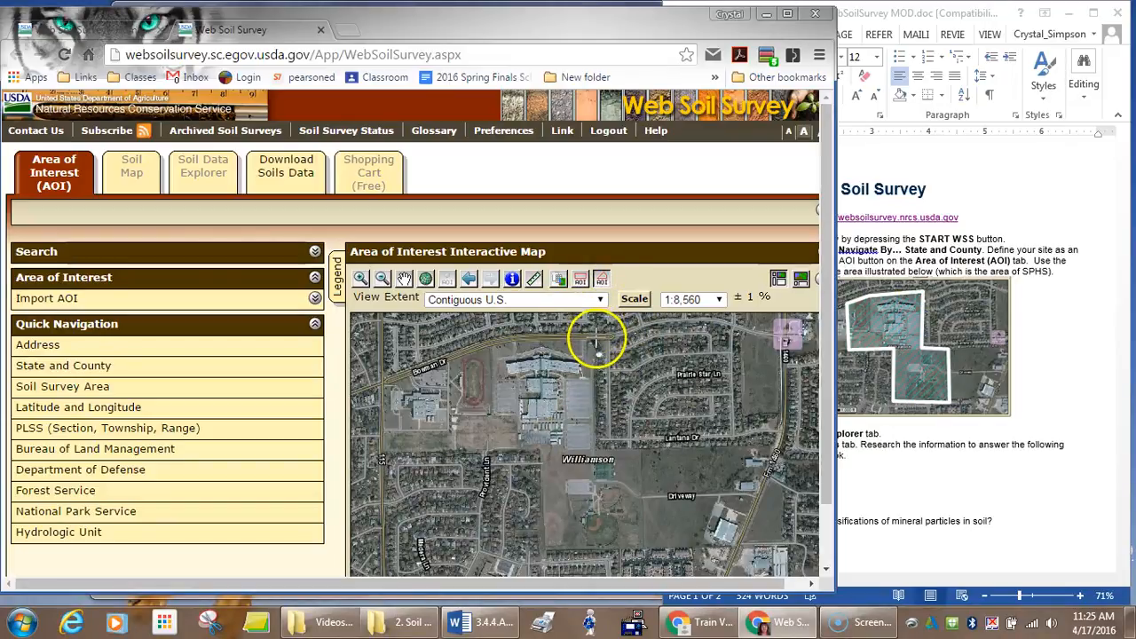
left_click(595, 340)
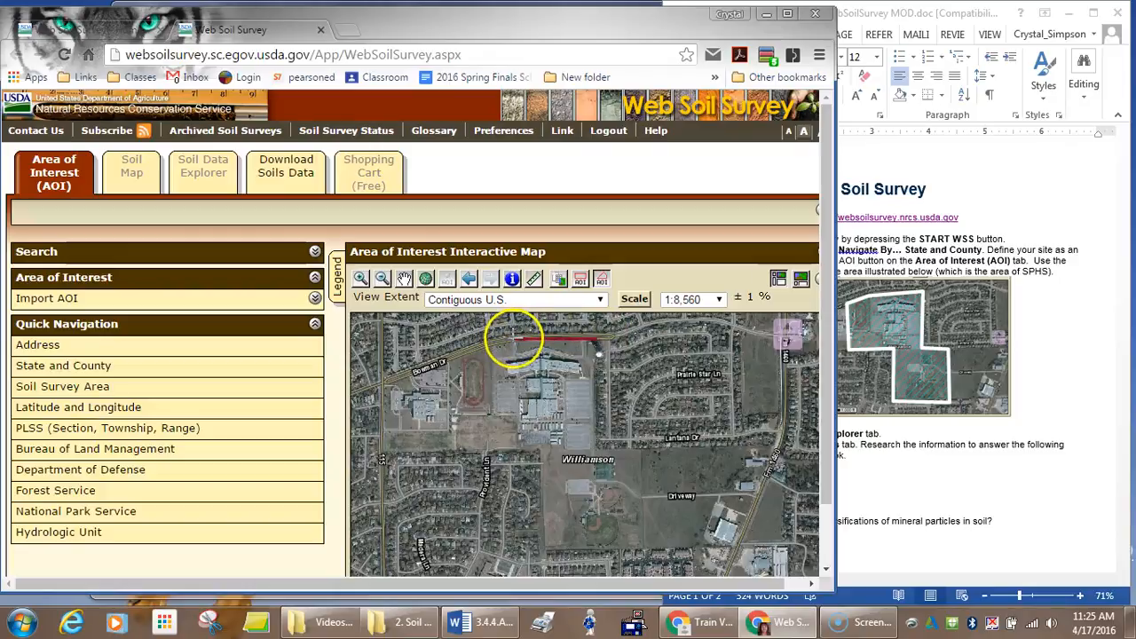
left_click(513, 338)
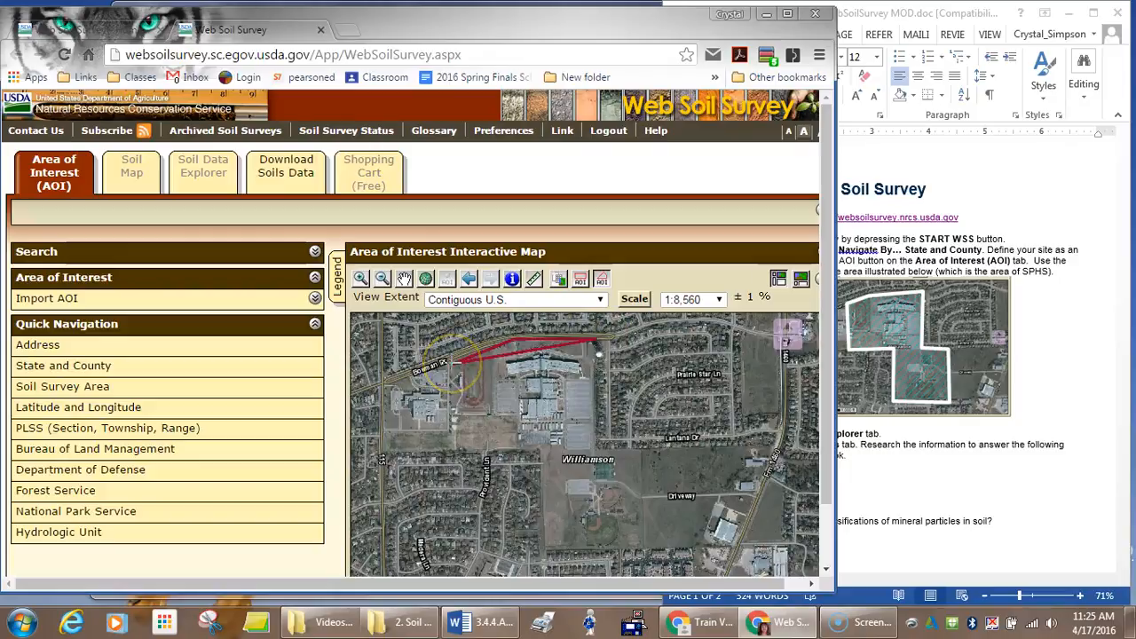
left_click(447, 362)
left_click(450, 454)
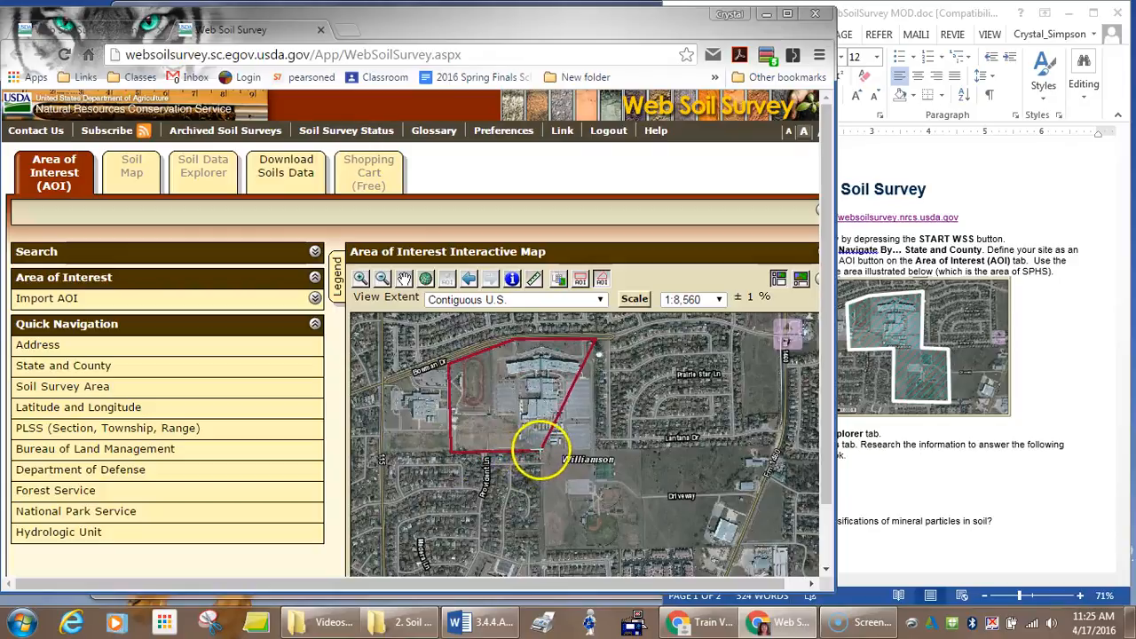
left_click(538, 453)
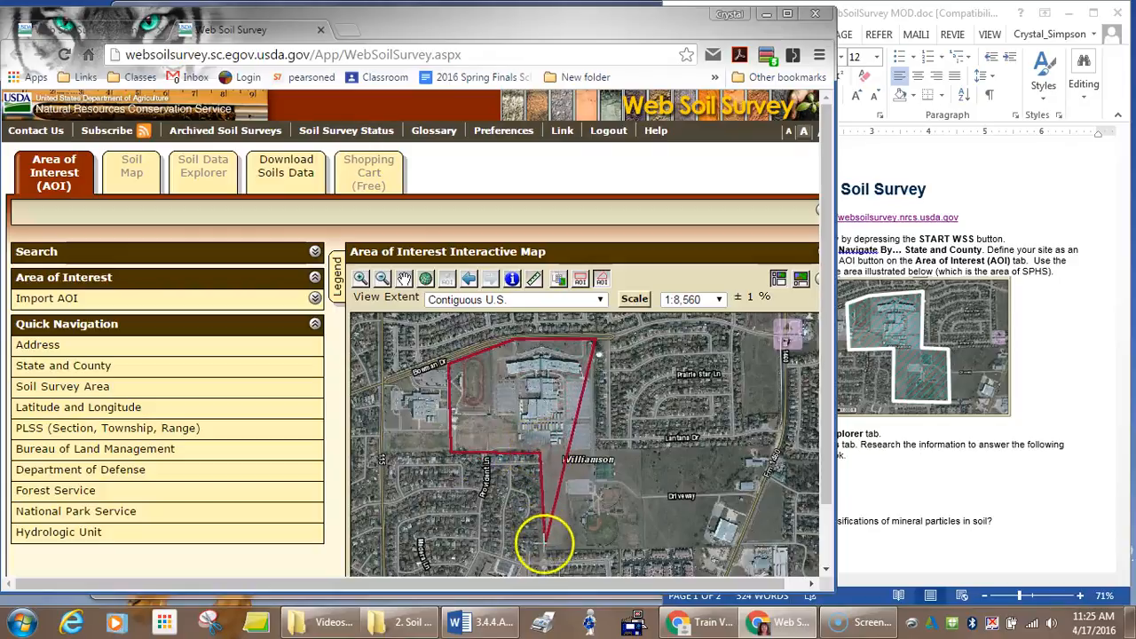
left_click(541, 552)
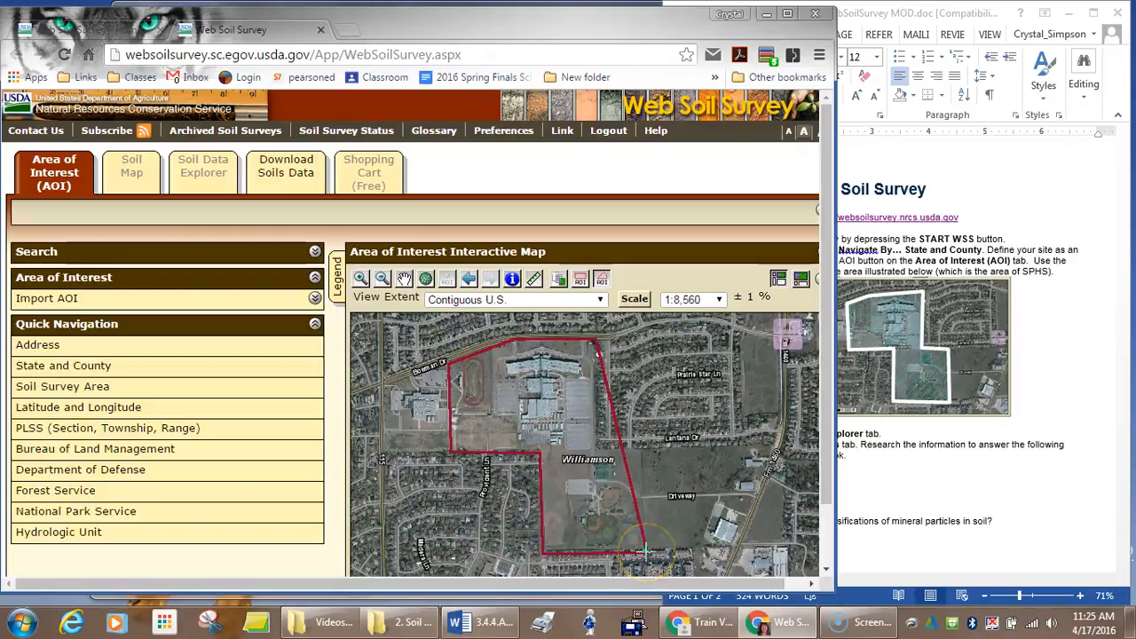
left_click(646, 552)
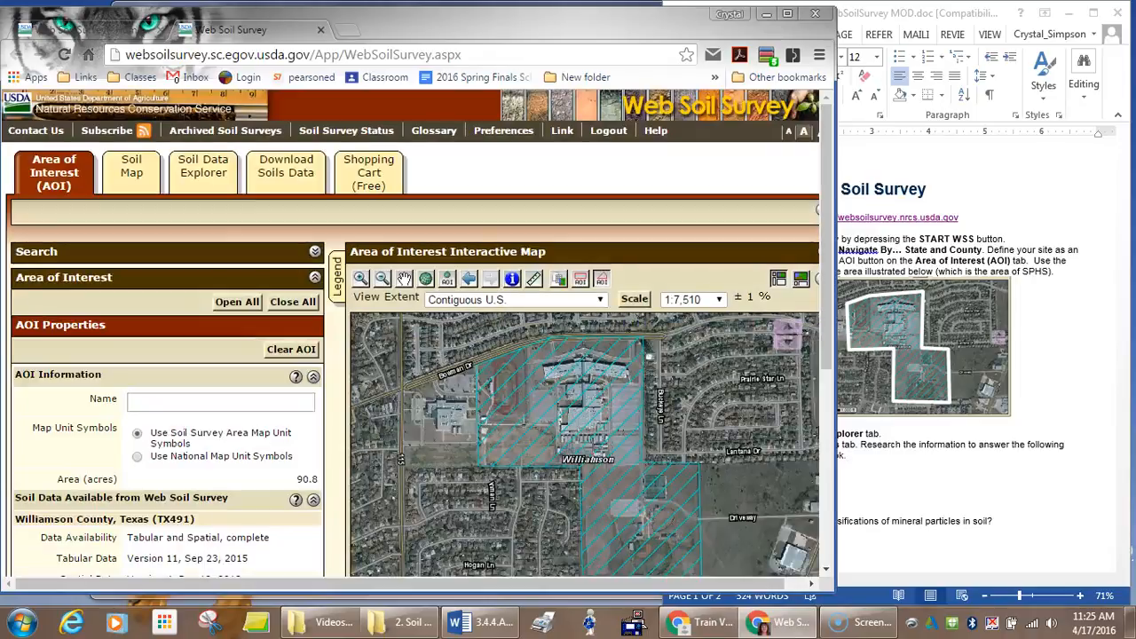
- Check the worksheet's next instruction and open the Soil Data Explorer for the defined area of interest
scroll(691, 419, "down", 3)
scroll(691, 418, "up", 3)
left_click(1055, 376)
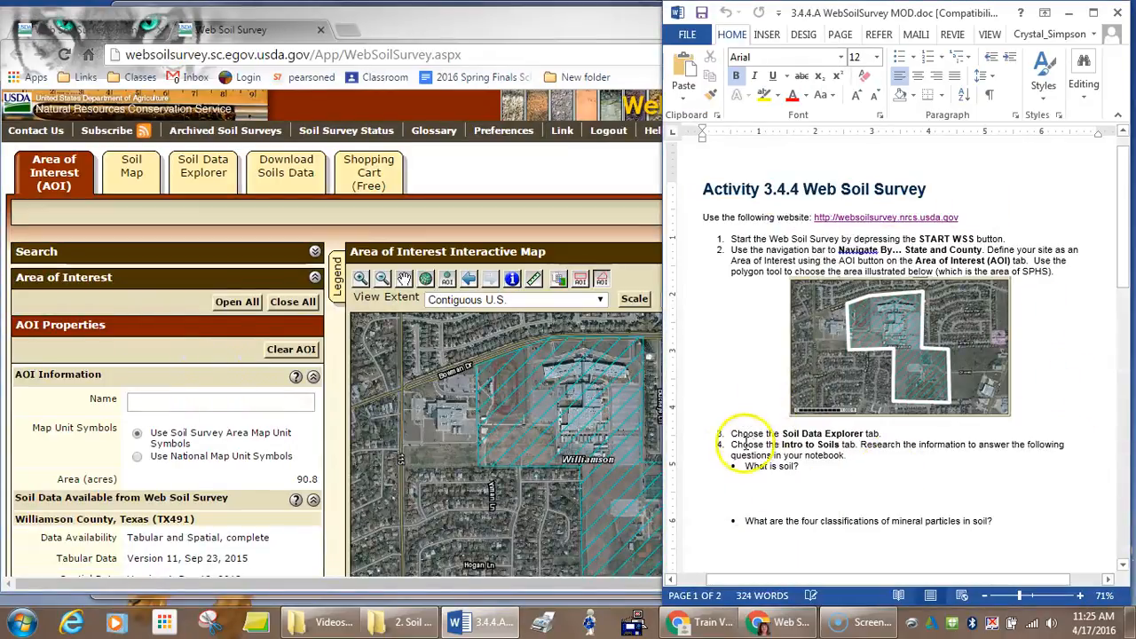
left_click(189, 174)
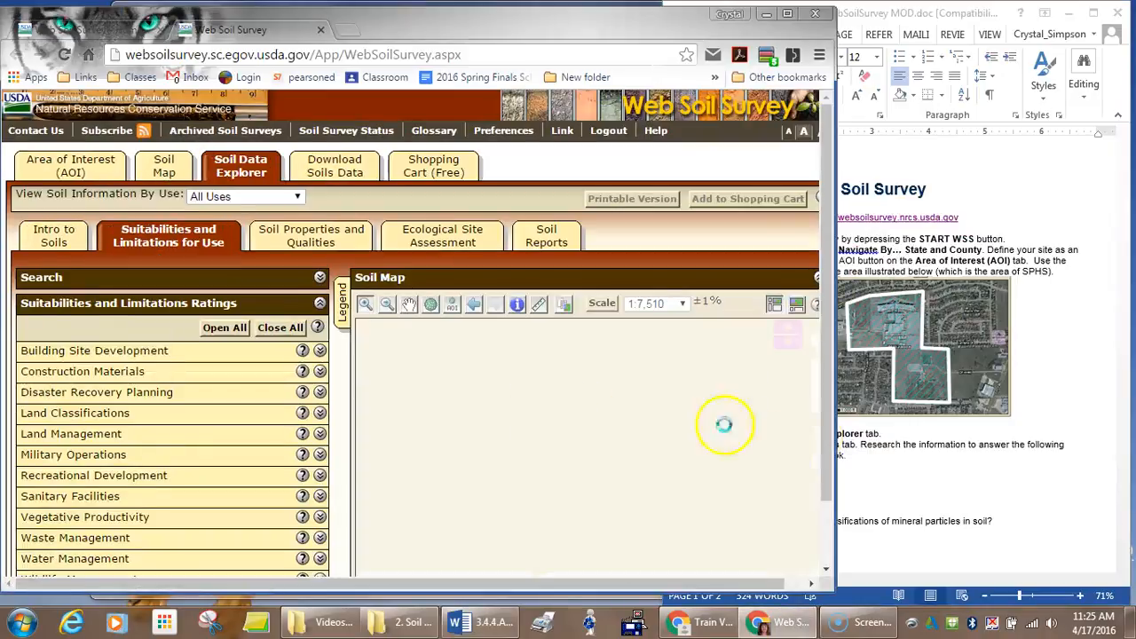
- Open the Intro to Soils section and look over its table of contents
left_click(923, 486)
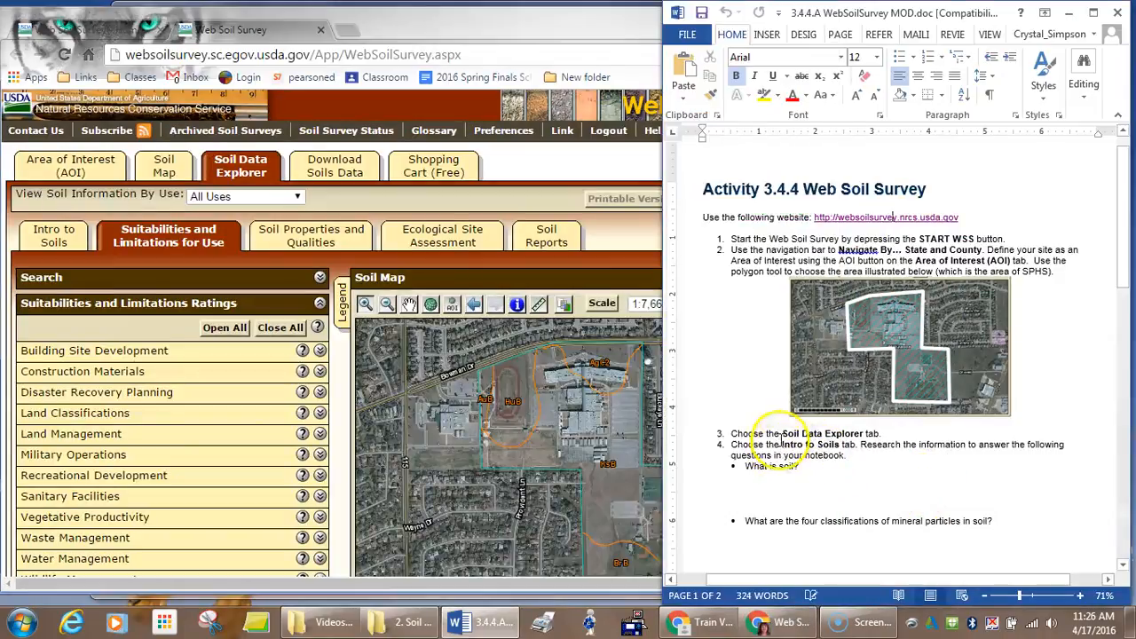
left_click(42, 241)
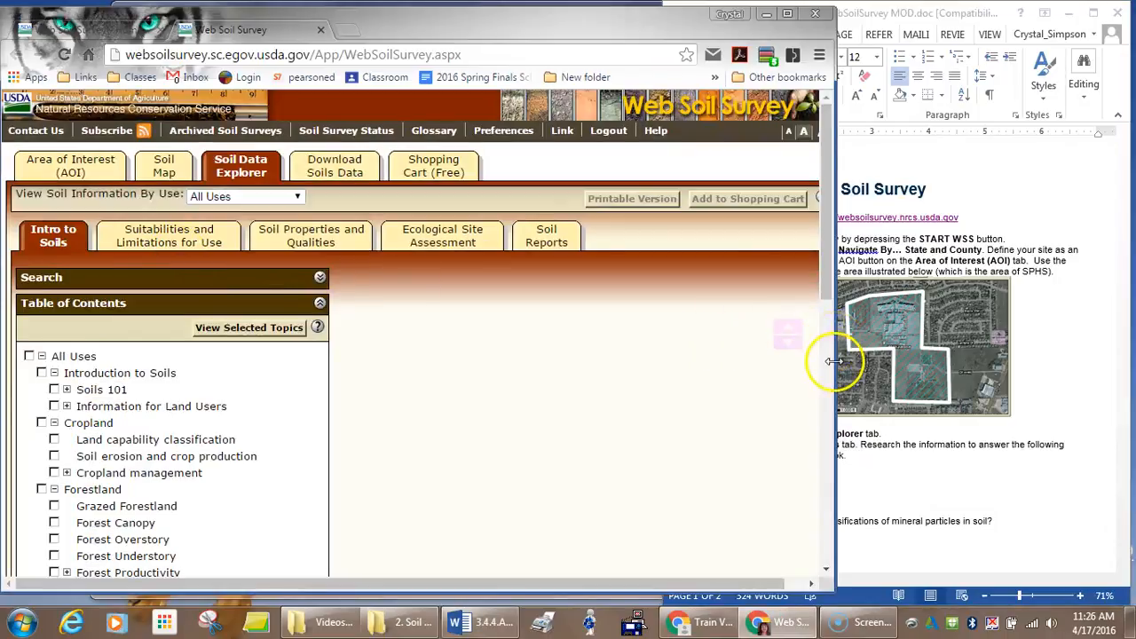
scroll(746, 365, "down", 5)
left_click_drag(824, 371, 826, 189)
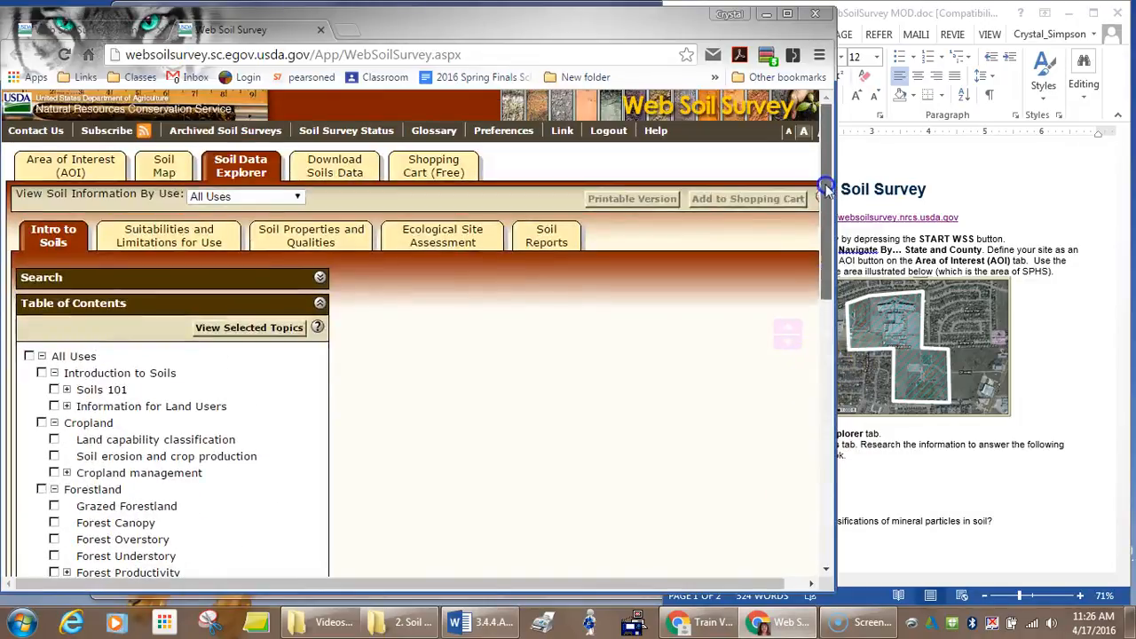
- Narrow the browser beside the worksheet and select the less technical and more technical "What is soil?" topics under Soils 101
left_click_drag(836, 349, 706, 343)
left_click(801, 511)
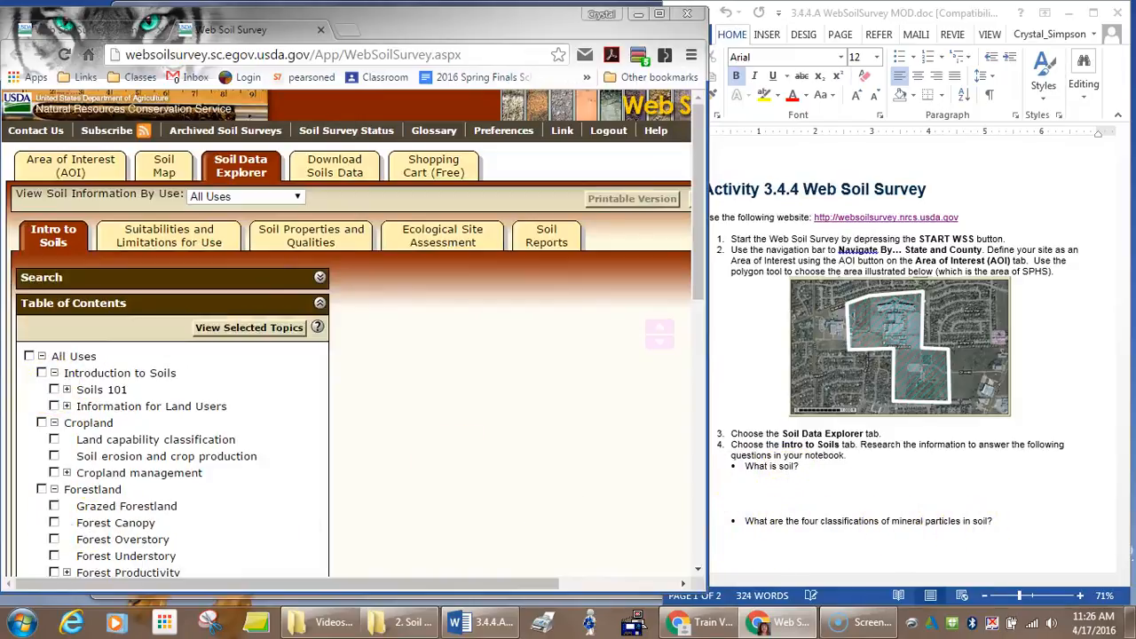
left_click(67, 390)
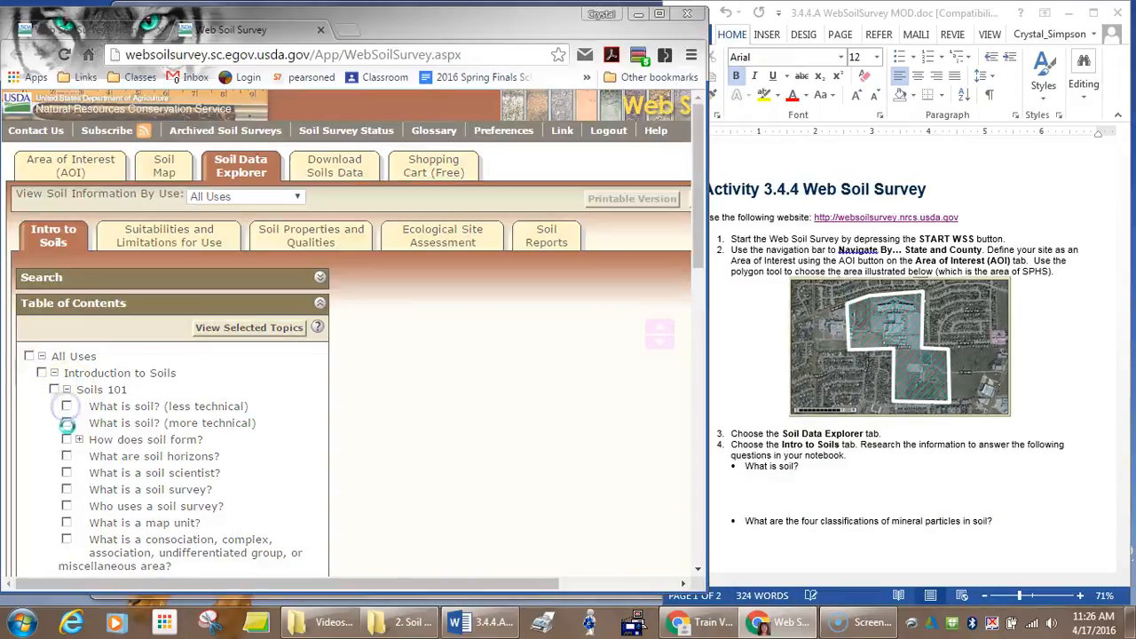
left_click(66, 422)
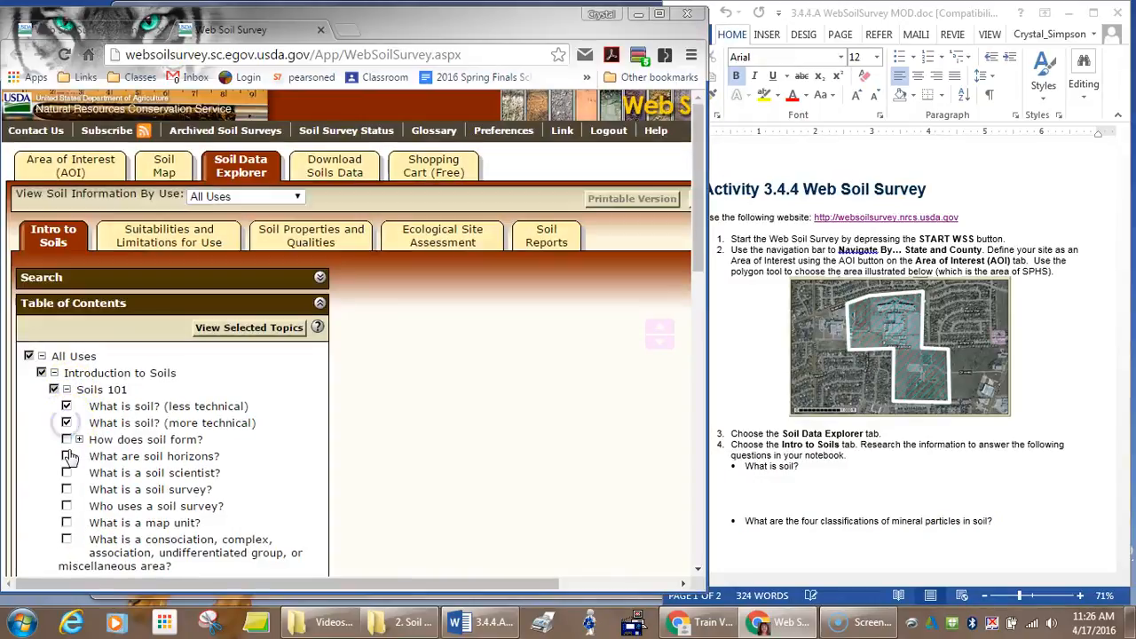
left_click(875, 464)
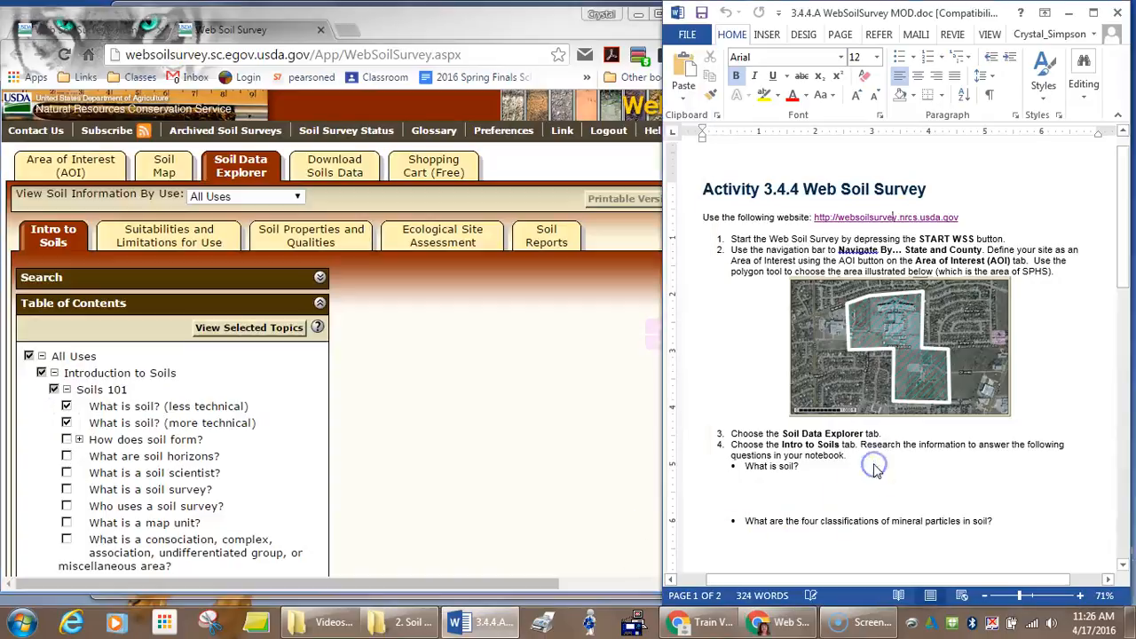
- Check the worksheet's soil questions and select the "How does soil form?" topic with all its subtopics under Soils 101
scroll(874, 464, "down", 3)
scroll(874, 465, "down", 3)
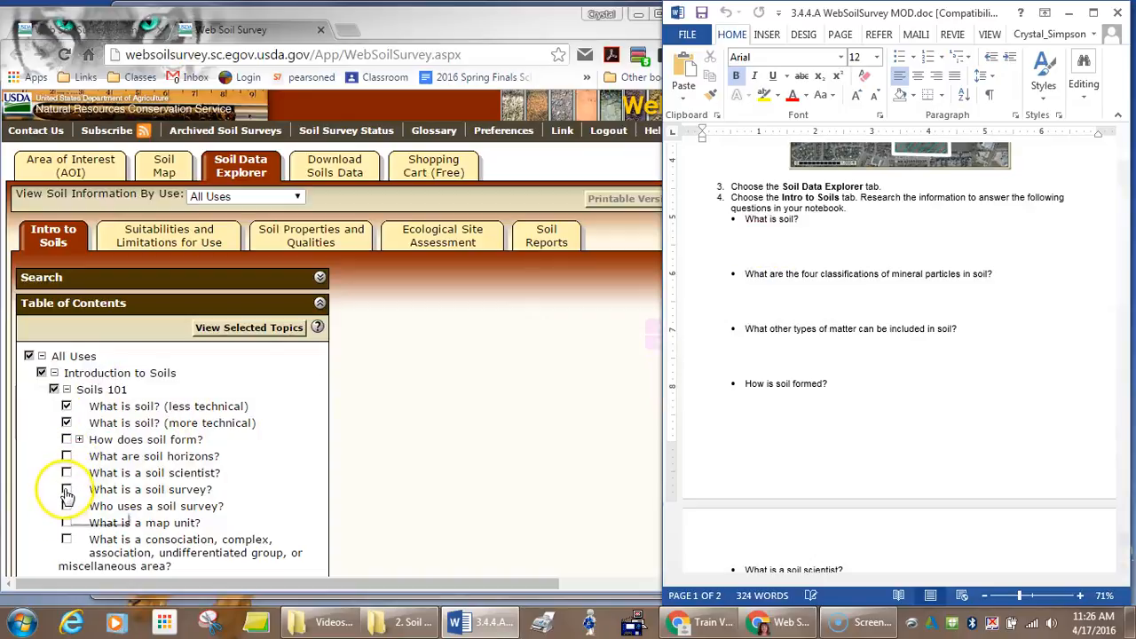
left_click(79, 440)
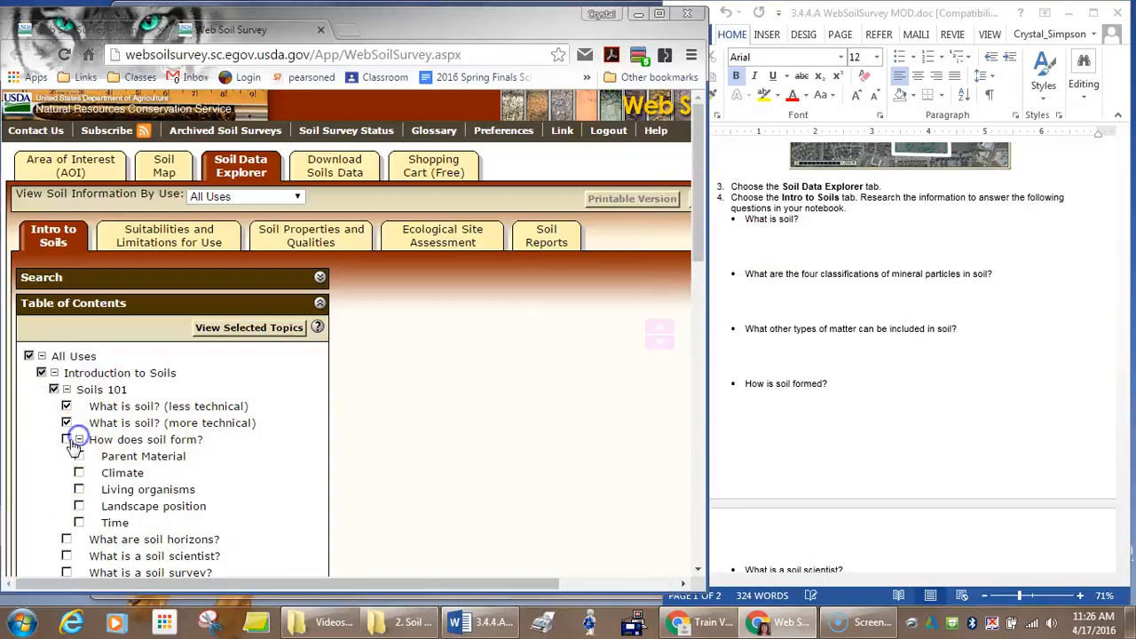
left_click(66, 440)
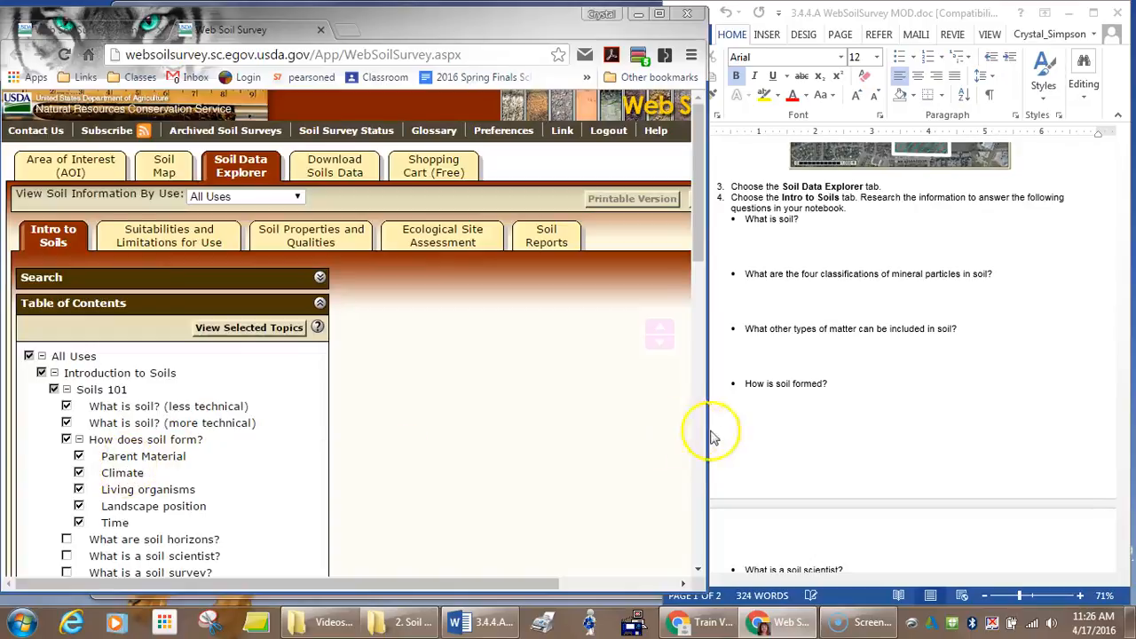
- Check the worksheet's remaining soil questions, display the selected Soils 101 topics and look through their content
left_click(786, 434)
scroll(787, 432, "down", 2)
scroll(787, 432, "down", 3)
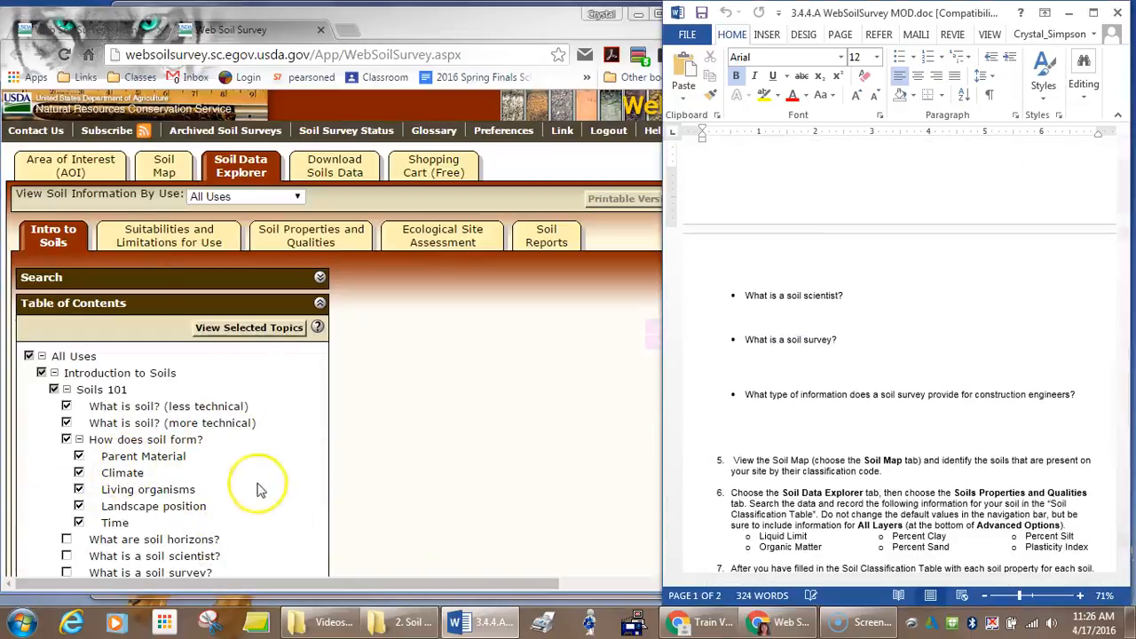
left_click(252, 328)
left_click(581, 484)
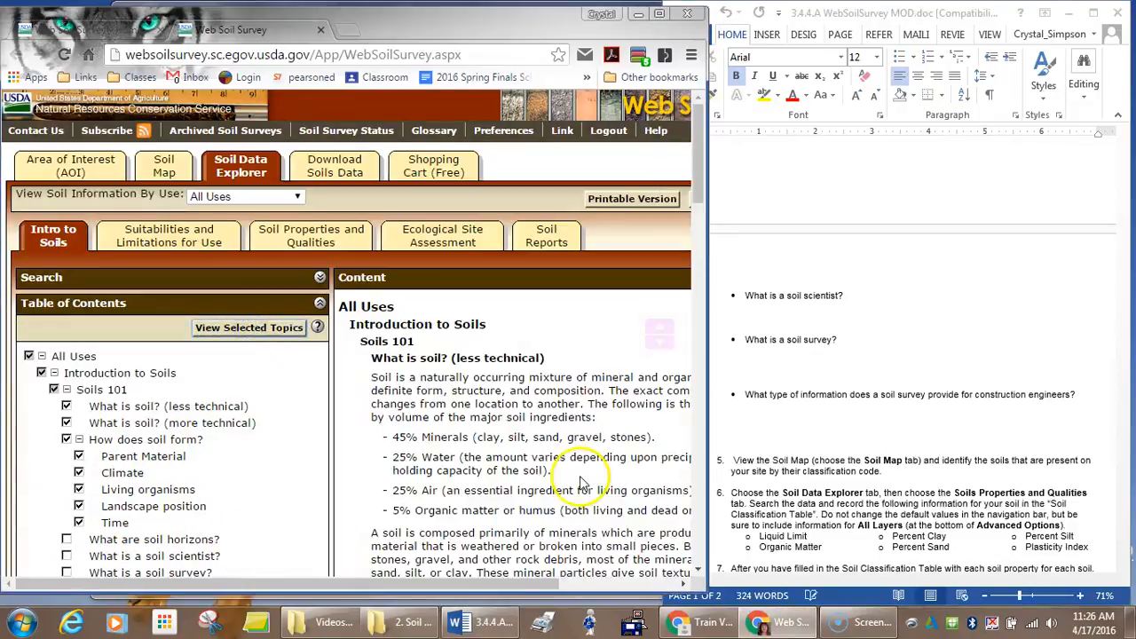
scroll(581, 479, "down", 10)
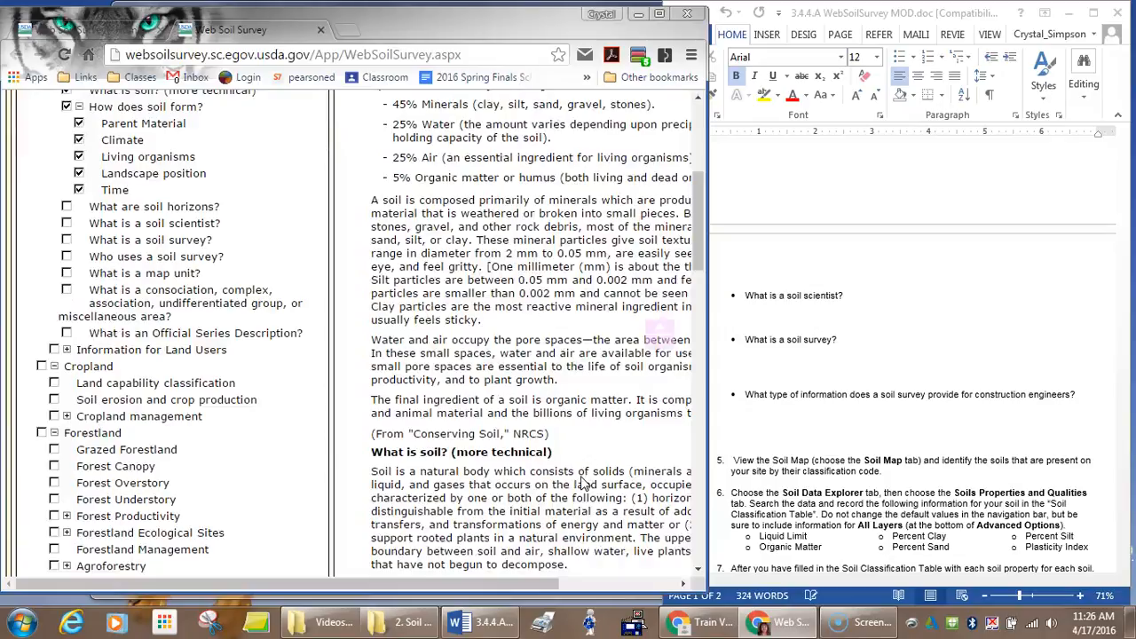
scroll(582, 484, "down", 2)
- Review worksheet instructions 5 to 8 and open the Soil Map to identify the soils in the area of interest
left_click(479, 622)
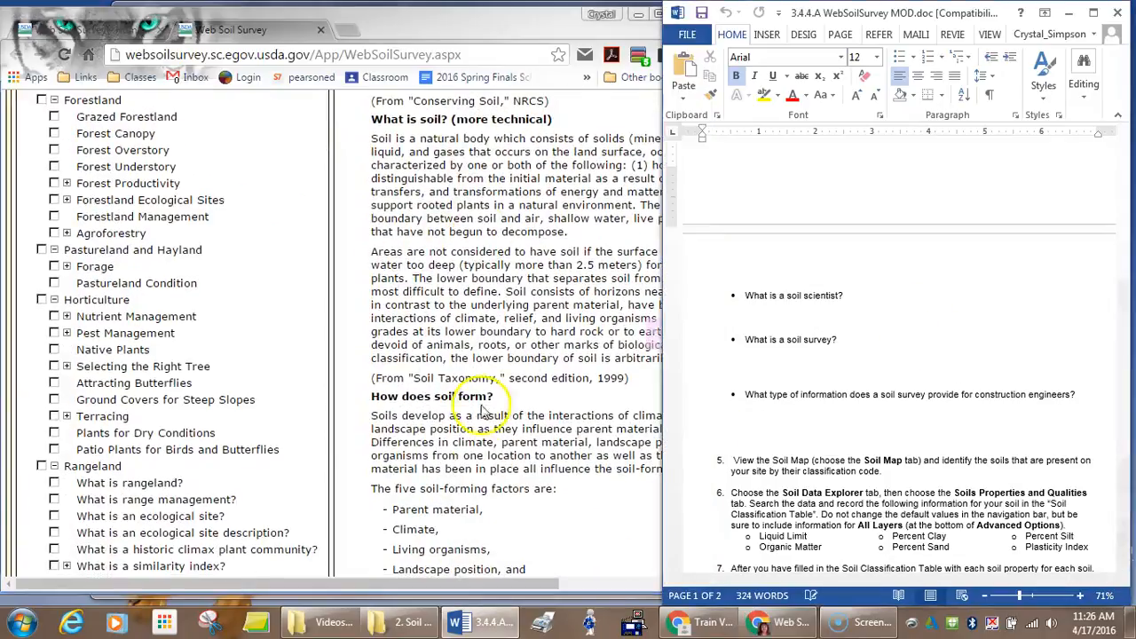
left_click(922, 260)
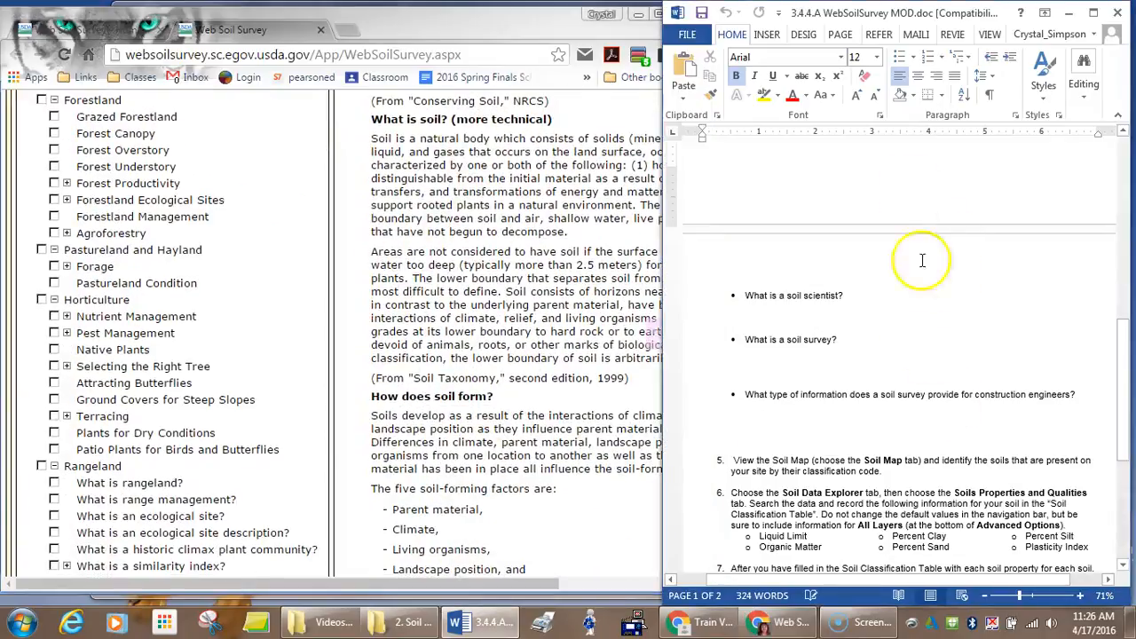
left_click(925, 441)
scroll(925, 437, "down", 1)
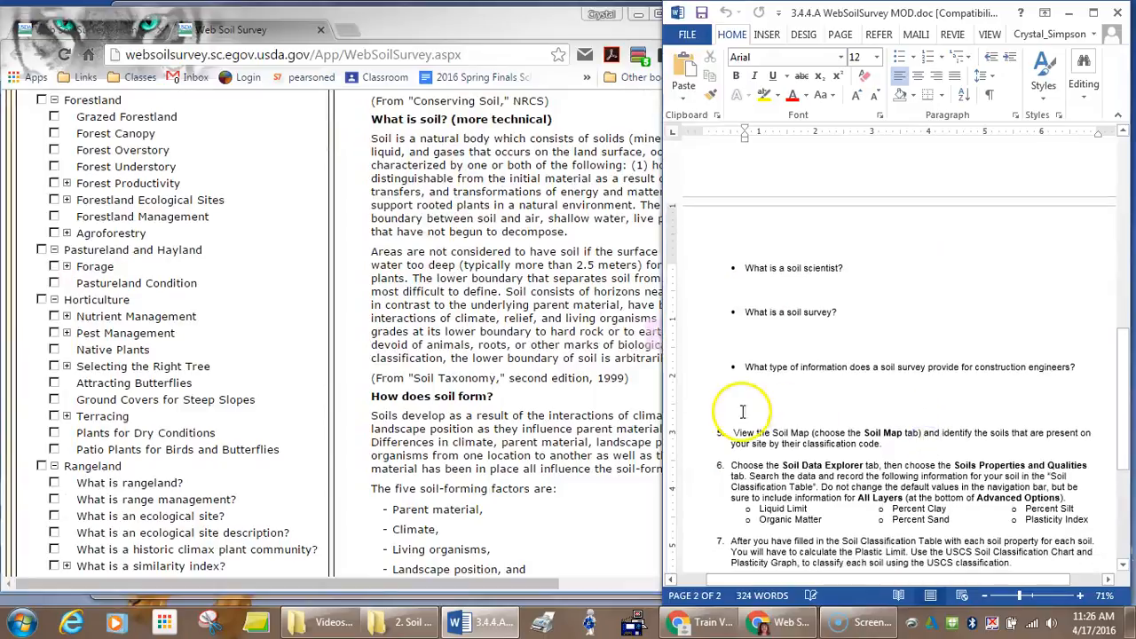
scroll(928, 406, "down", 5)
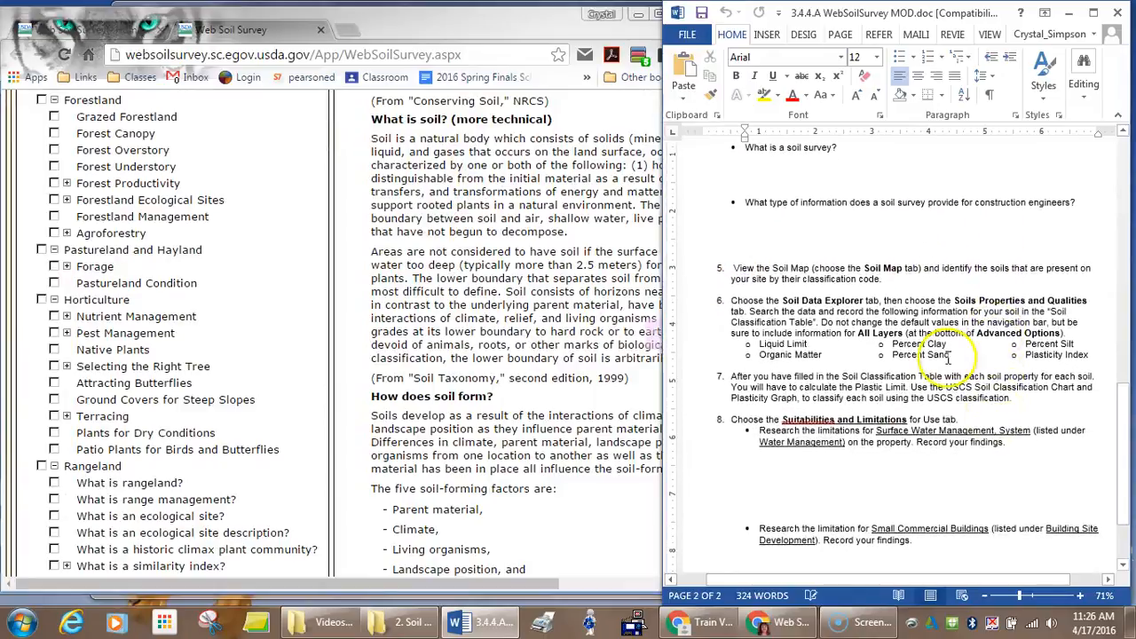
scroll(736, 228, "down", 2)
left_click(734, 214)
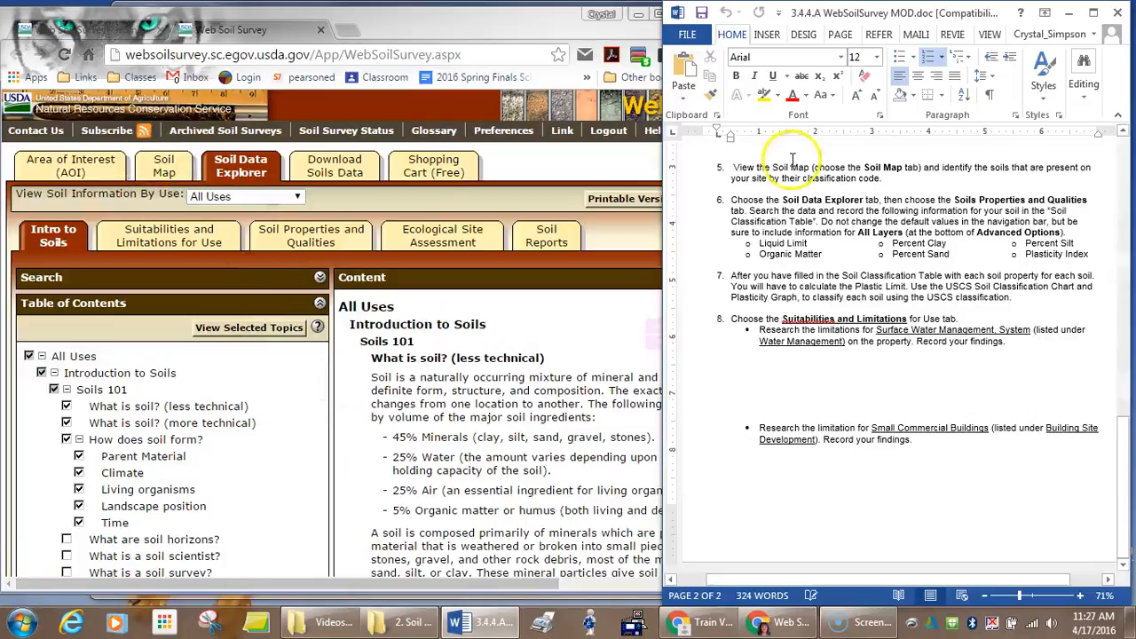
left_click(156, 169)
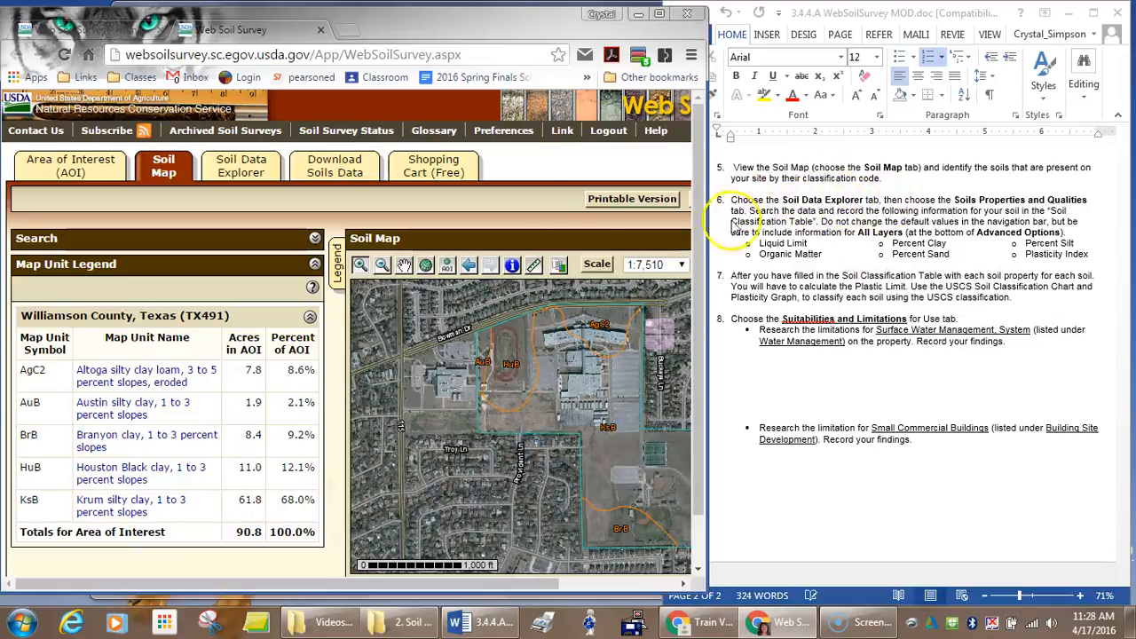
- Open Soil Properties and Qualities in the Soil Data Explorer and expand all of its rating categories
left_click(258, 168)
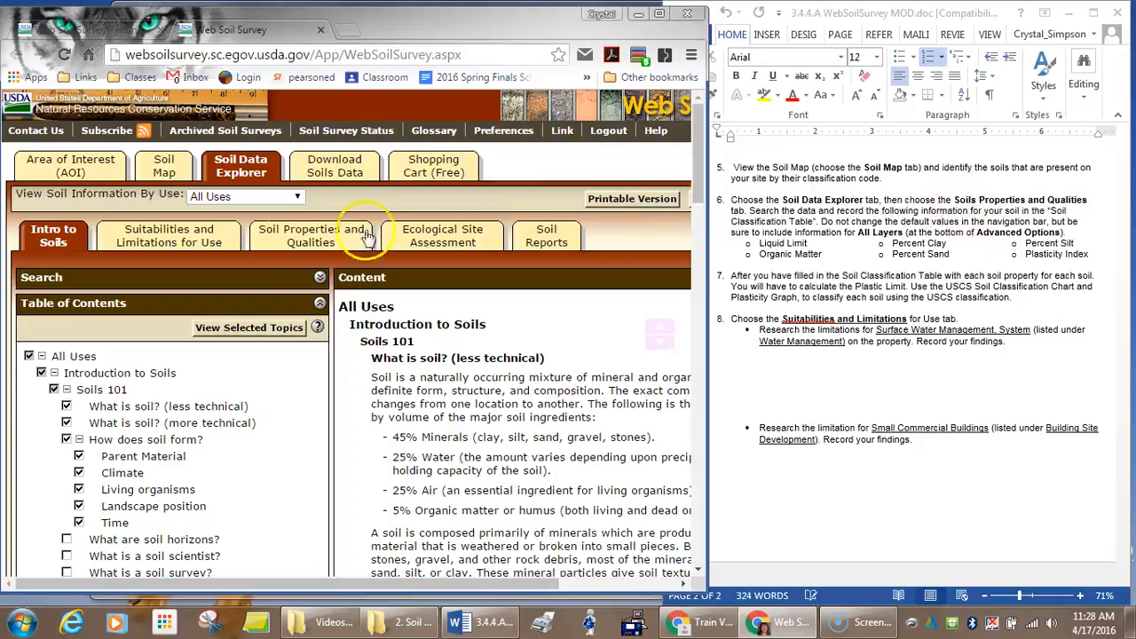
left_click(335, 227)
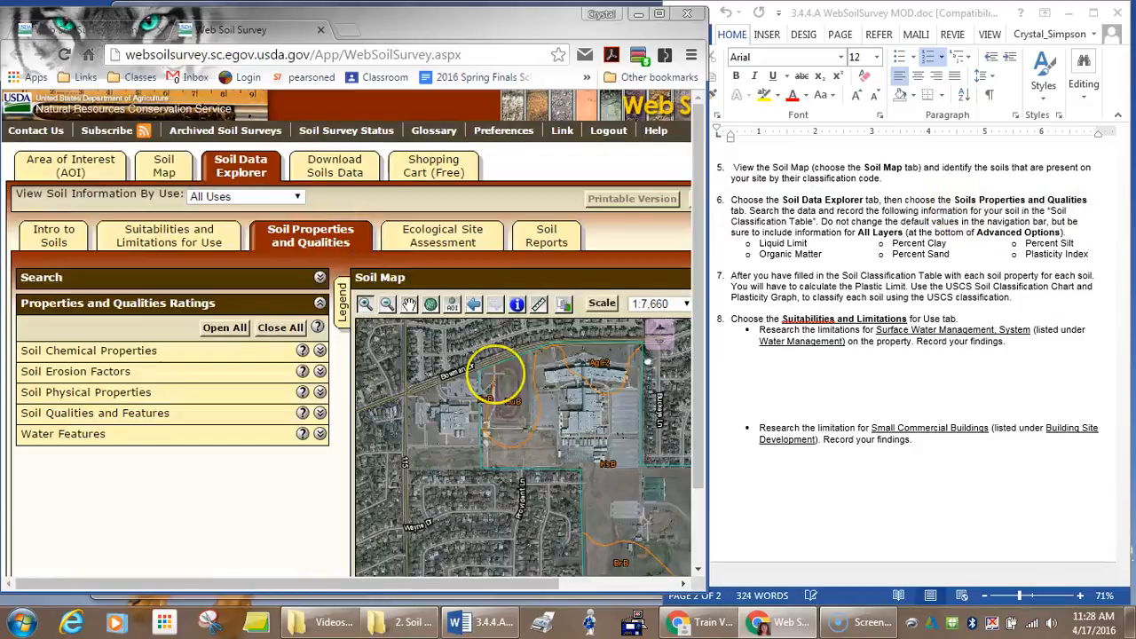
scroll(495, 374, "down", 1)
scroll(495, 391, "down", 1)
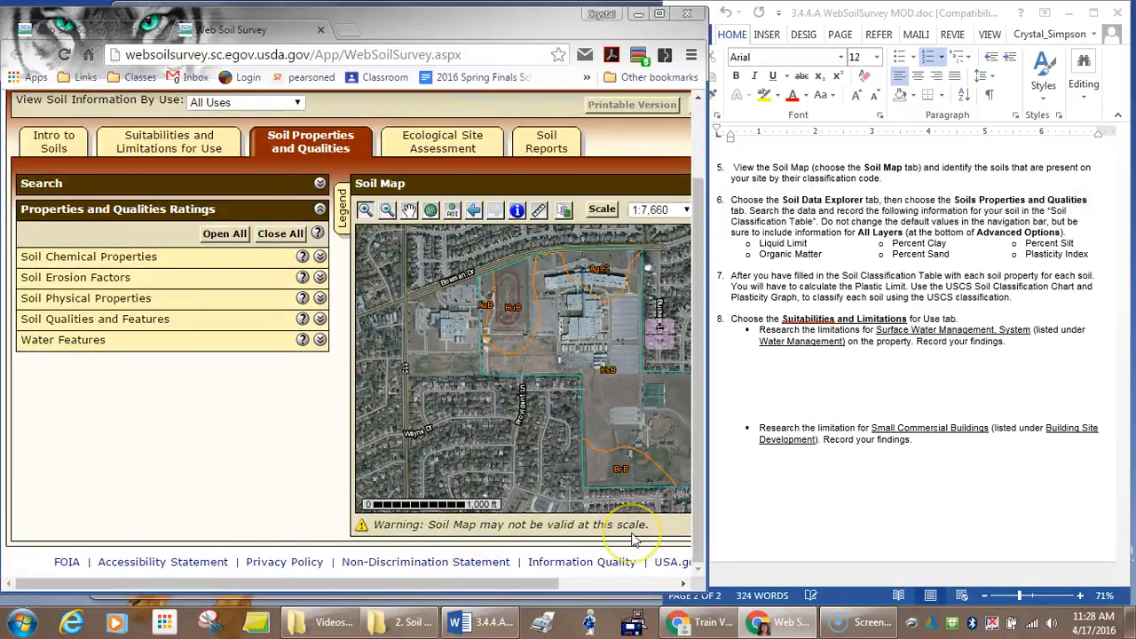
scroll(634, 539, "up", 1)
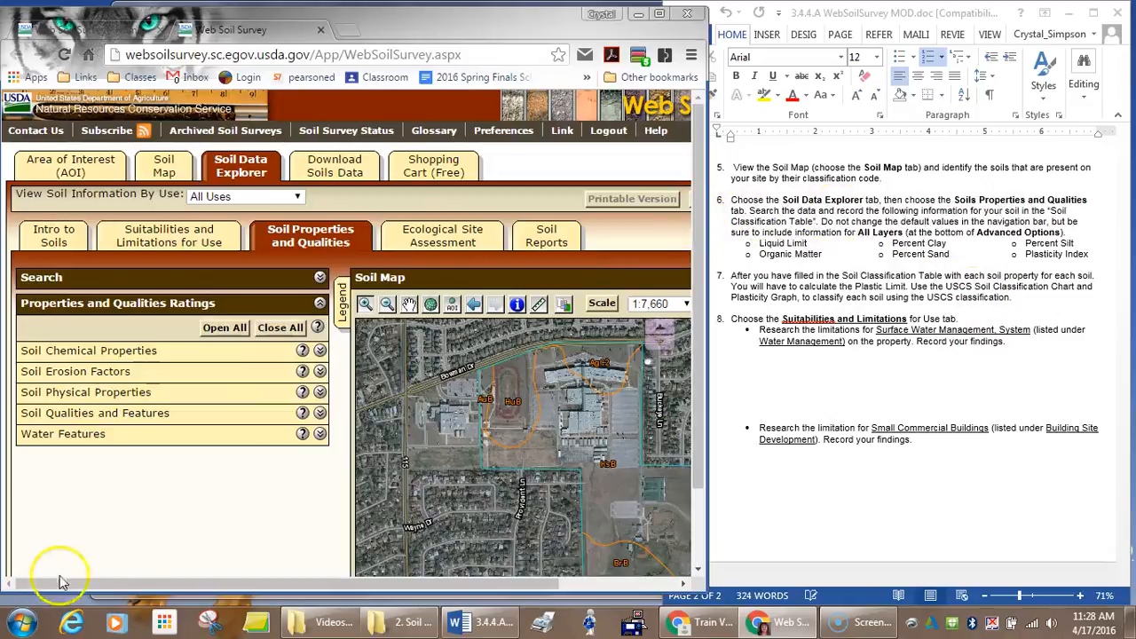
left_click(227, 328)
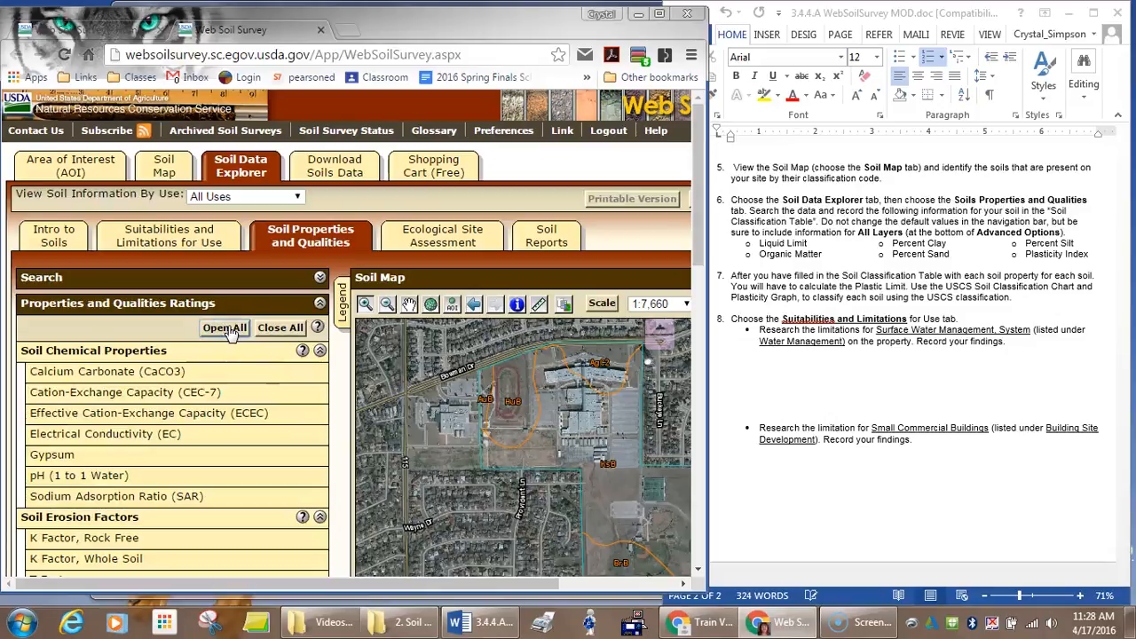
- Find the properties required by the worksheet under Soil Physical Properties and open Liquid Limit
scroll(229, 414, "down", 6)
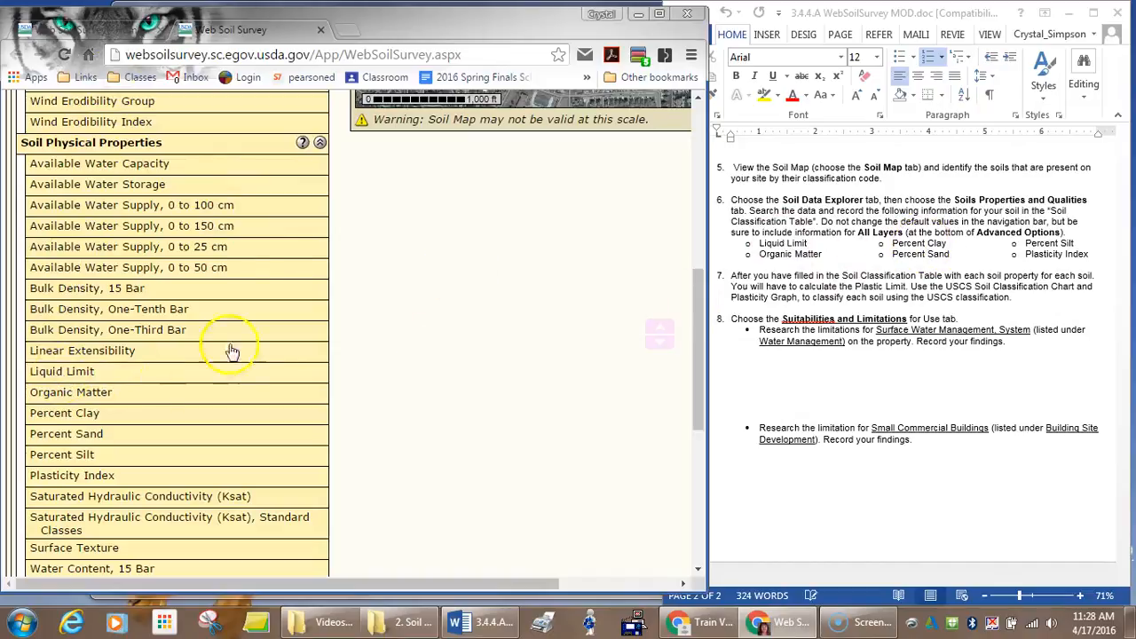
scroll(155, 404, "down", 5)
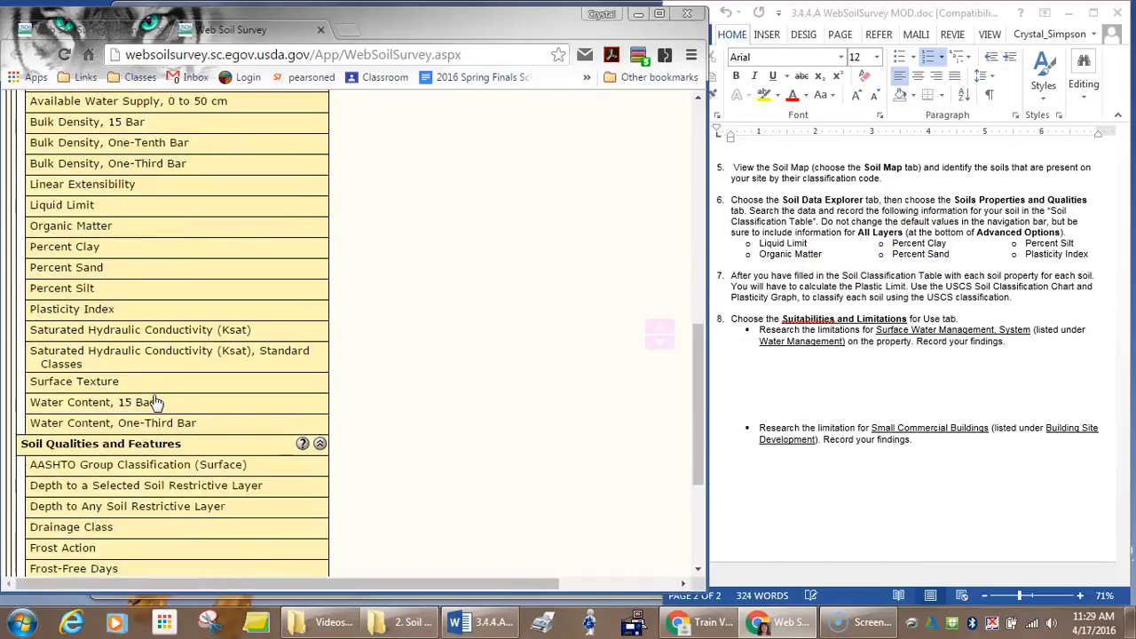
scroll(155, 404, "up", 4)
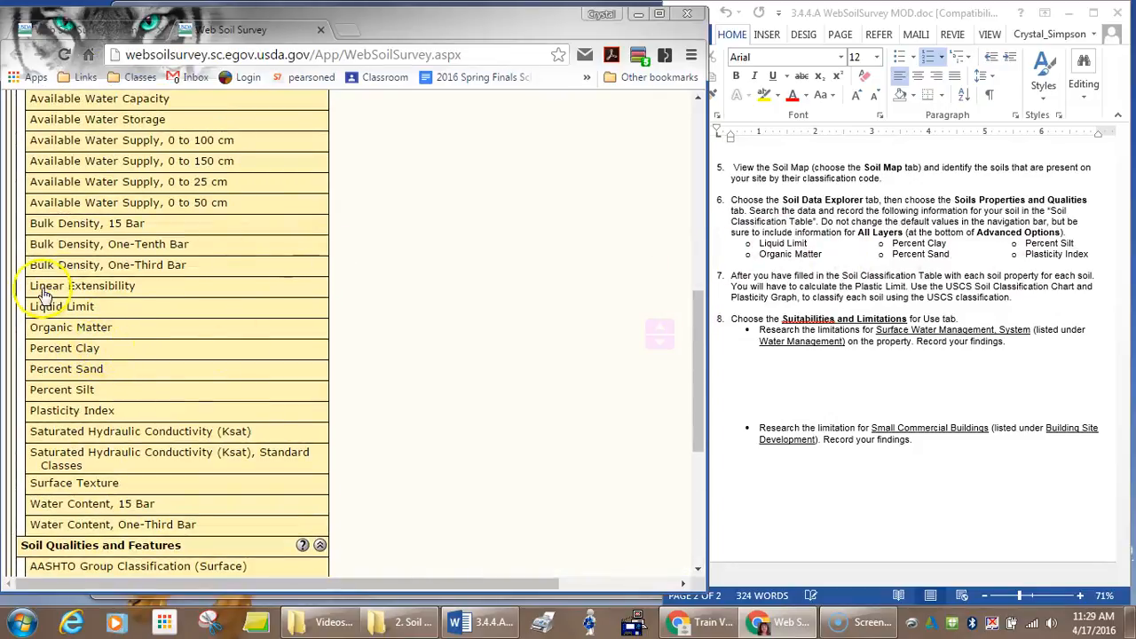
left_click(62, 308)
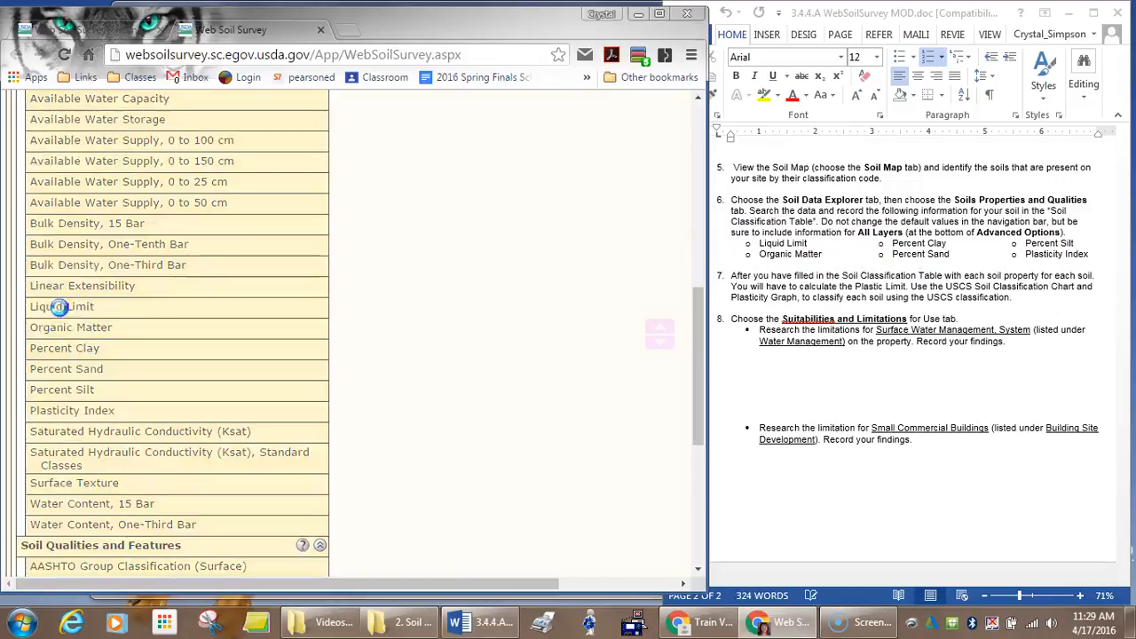
- Check that the Liquid Limit's layer option is All Layers, generate its rating and look at the map unit summary
scroll(301, 355, "up", 5)
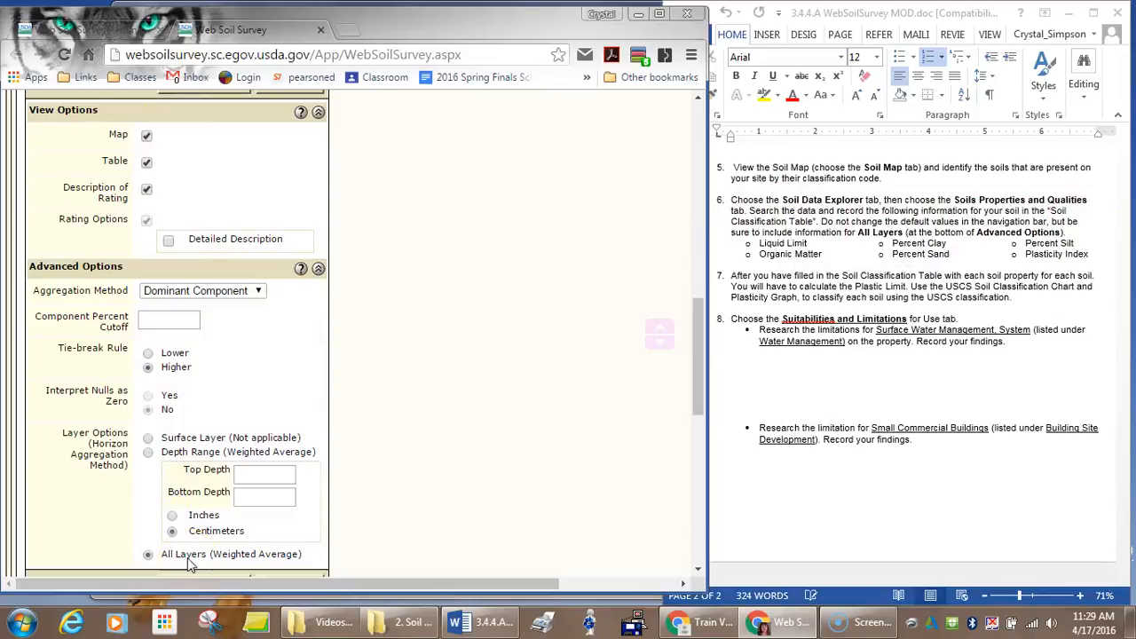
scroll(237, 549, "up", 1)
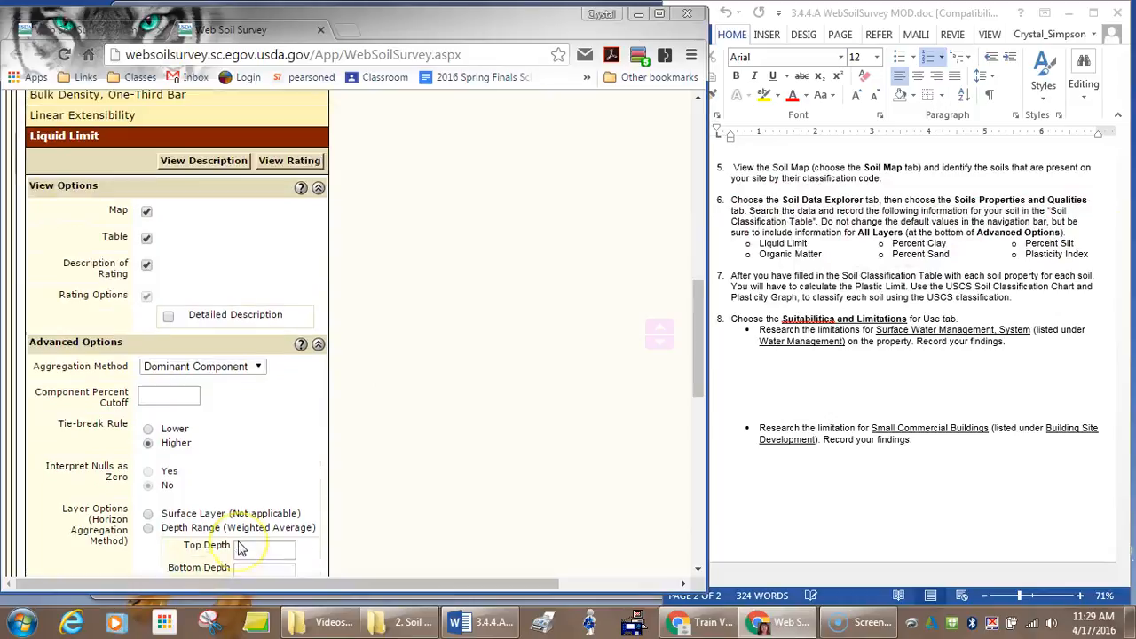
left_click(293, 171)
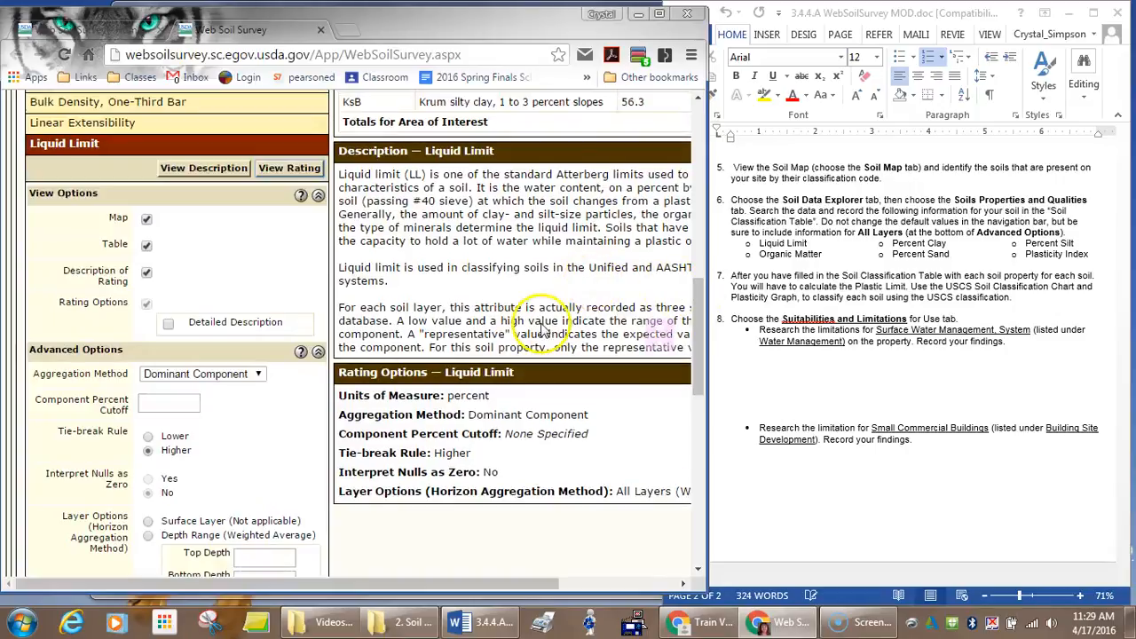
scroll(533, 444, "up", 4)
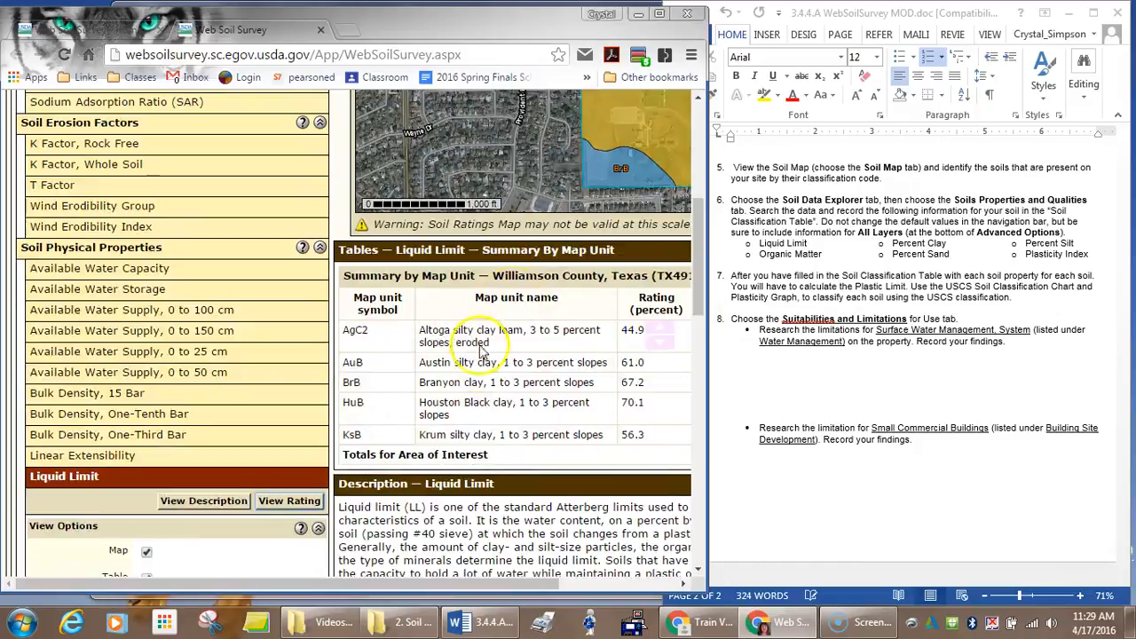
- Widen the browser to examine the full Liquid Limit summary table, and narrow it again to fit beside the worksheet
left_click(714, 427)
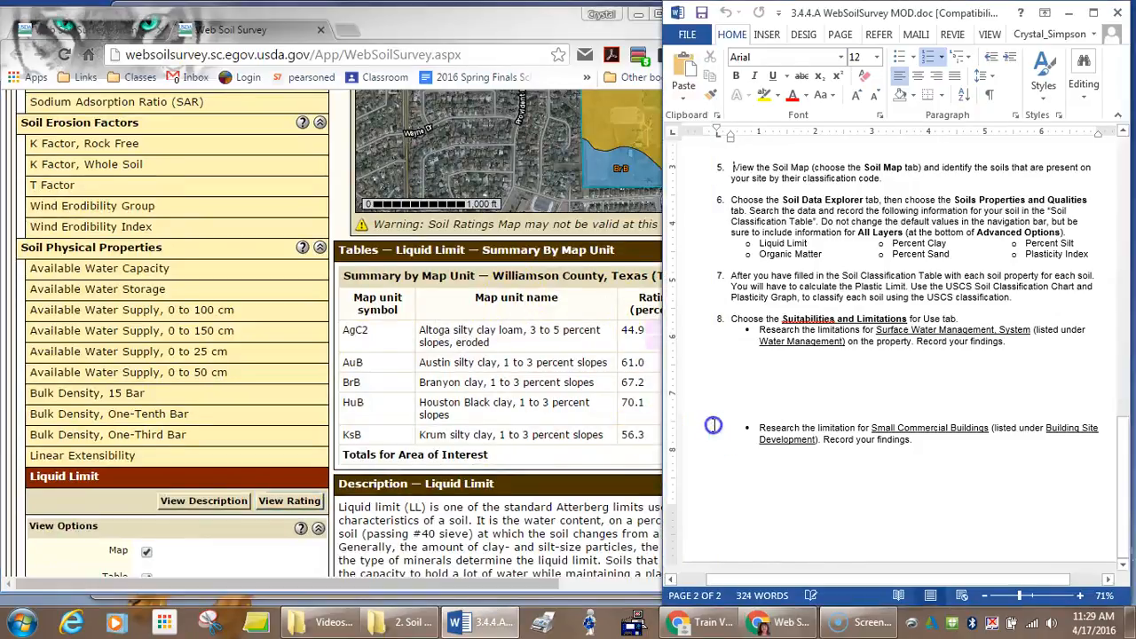
left_click(641, 434)
left_click(716, 428)
left_click(562, 470)
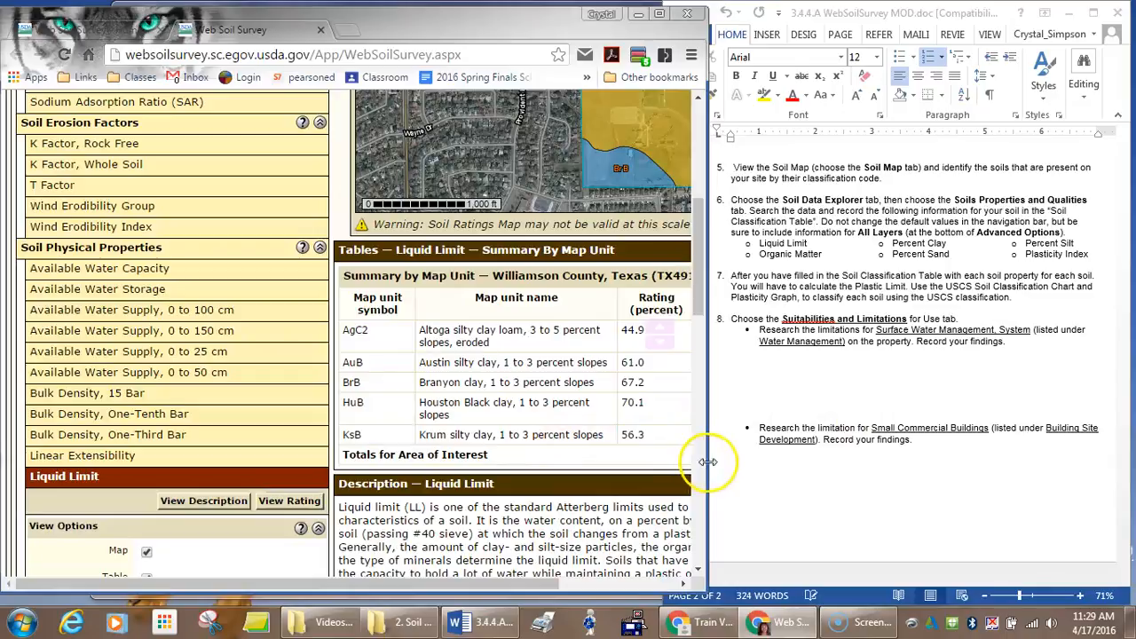
left_click_drag(708, 462, 870, 458)
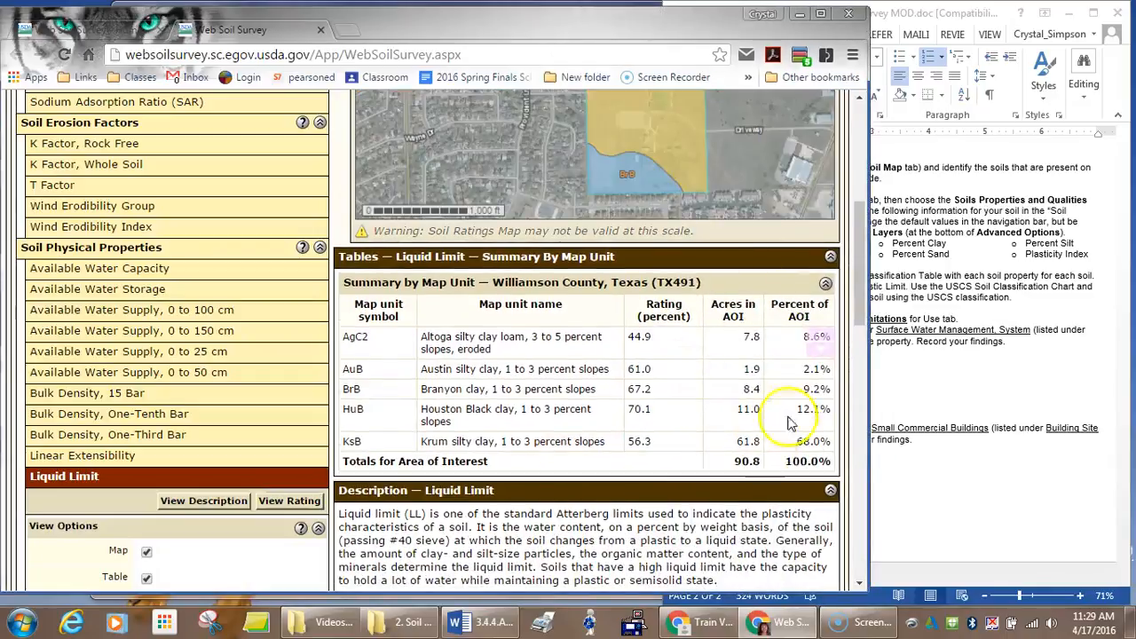
left_click_drag(870, 419, 635, 413)
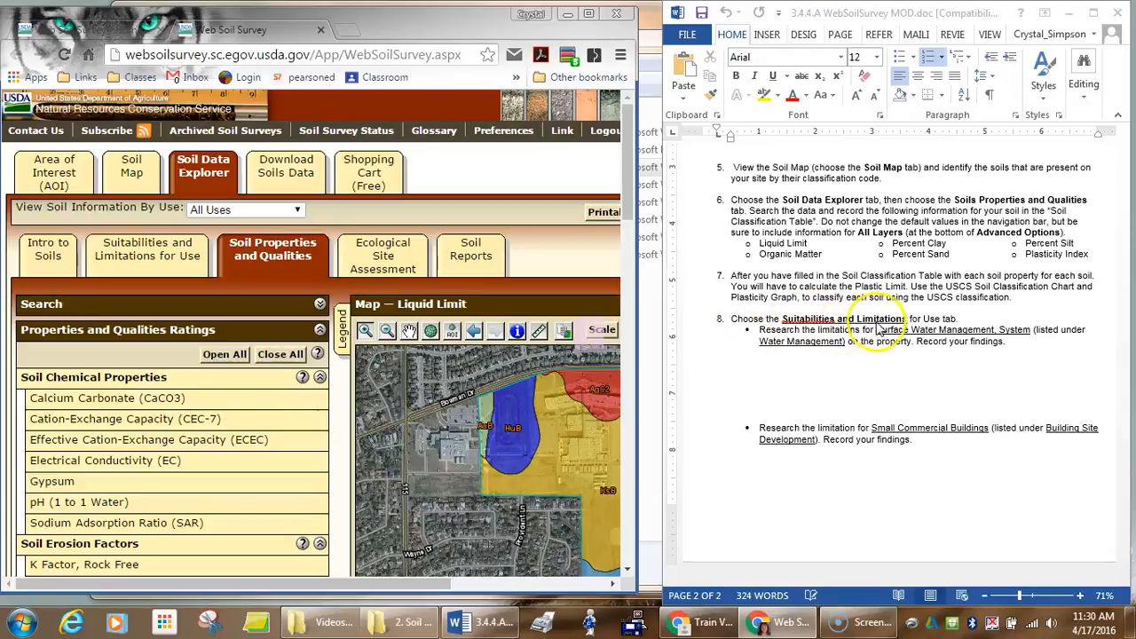
- Open Suitabilities and Limitations for Use, expand Water Management and select the worksheet's Surface Water Management, System rating
left_click(118, 249)
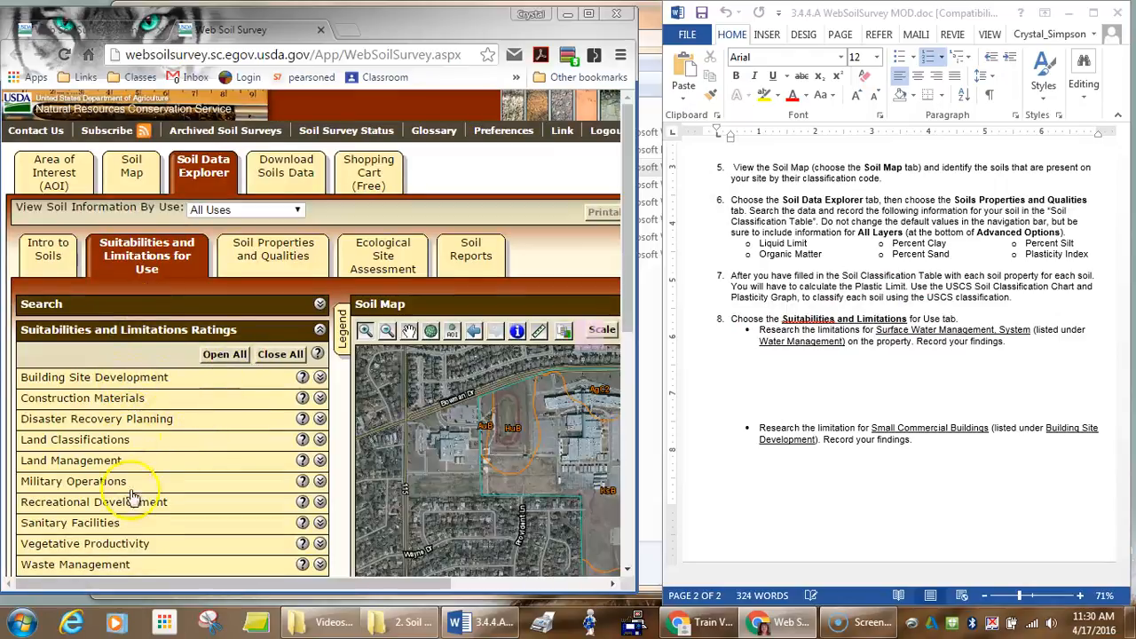
scroll(140, 552, "down", 1)
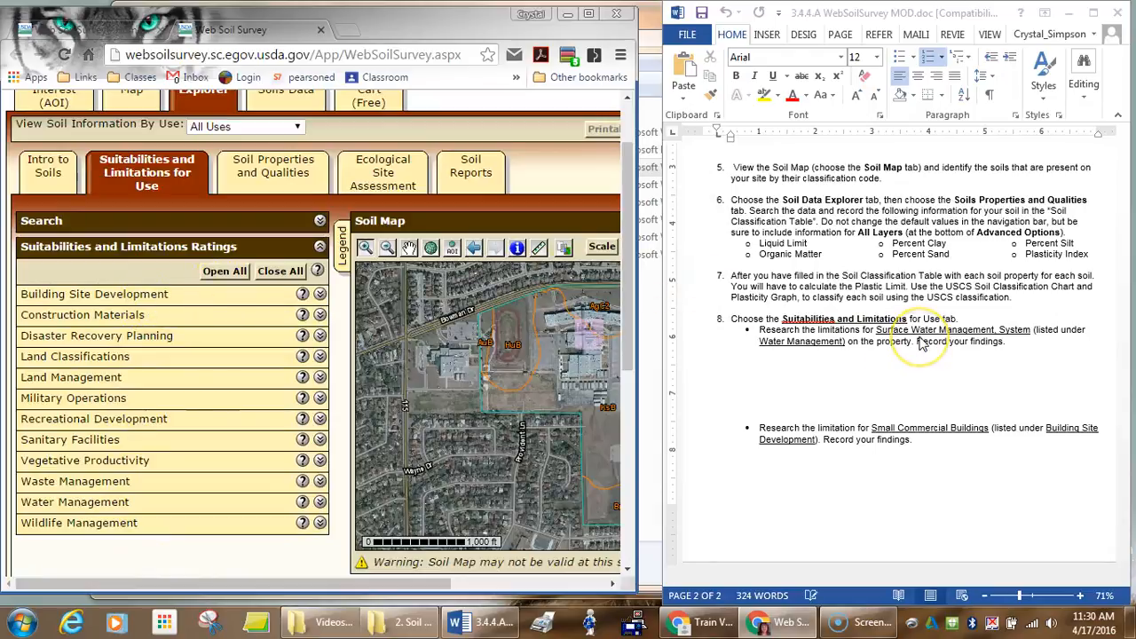
left_click(891, 331)
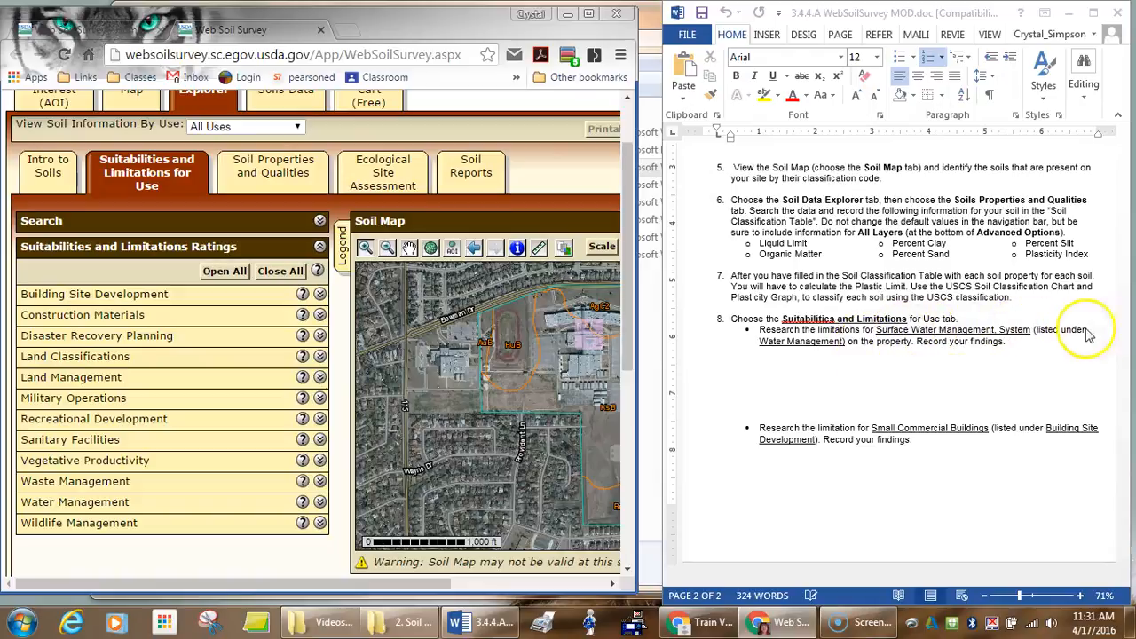
left_click(57, 504)
scroll(56, 504, "down", 4)
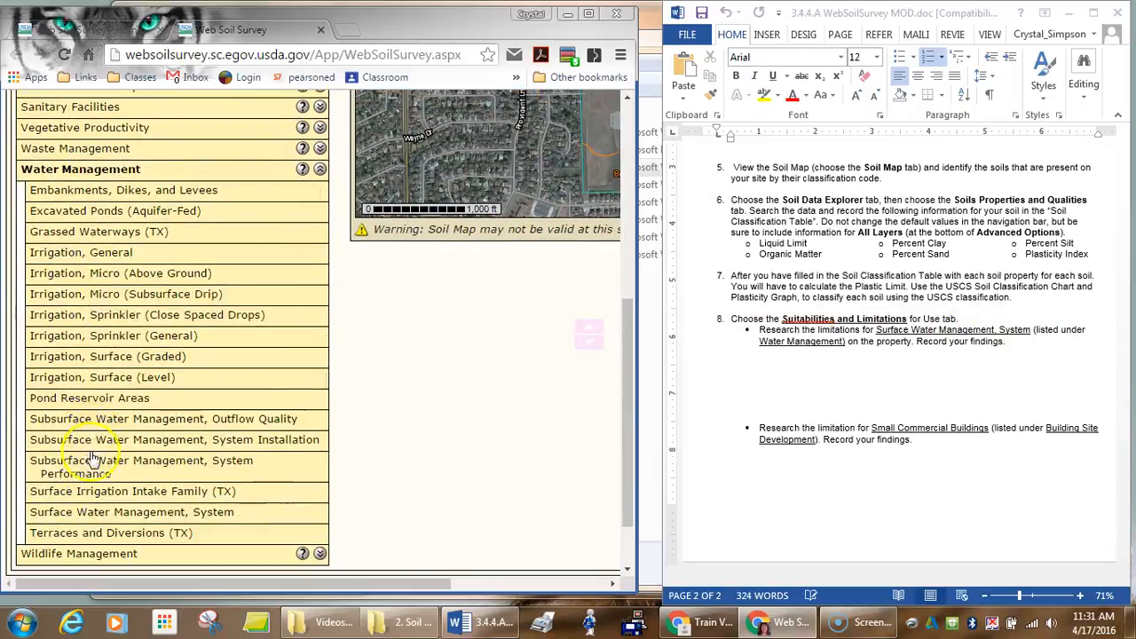
left_click(76, 513)
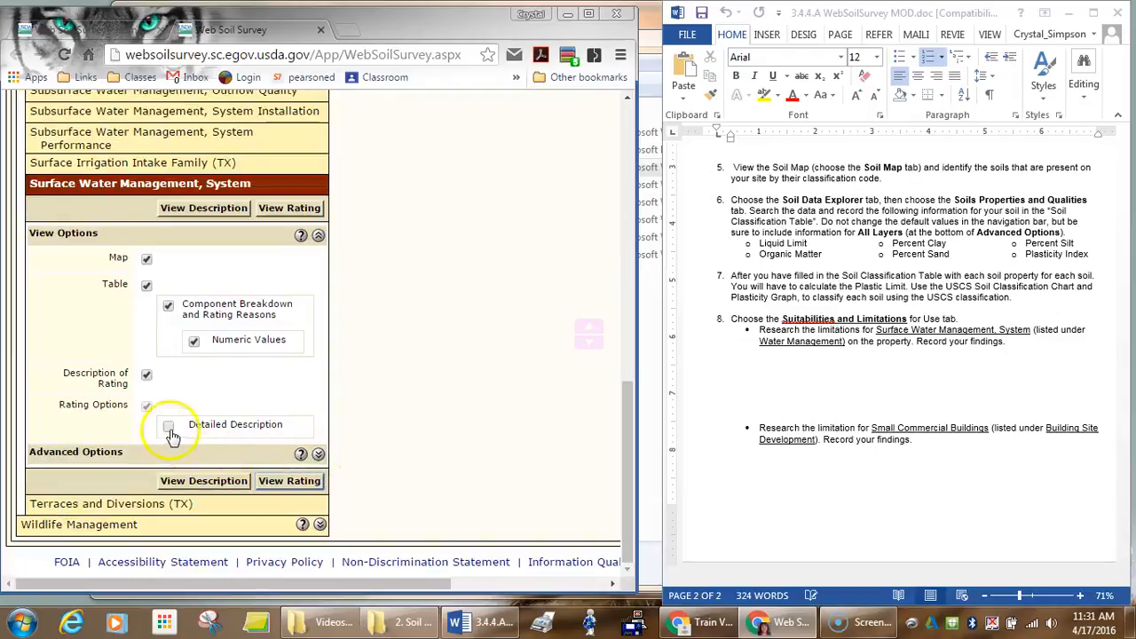
- Generate the Surface Water Management, System rating and examine its summary tables and description, resizing the browser as needed
left_click(289, 481)
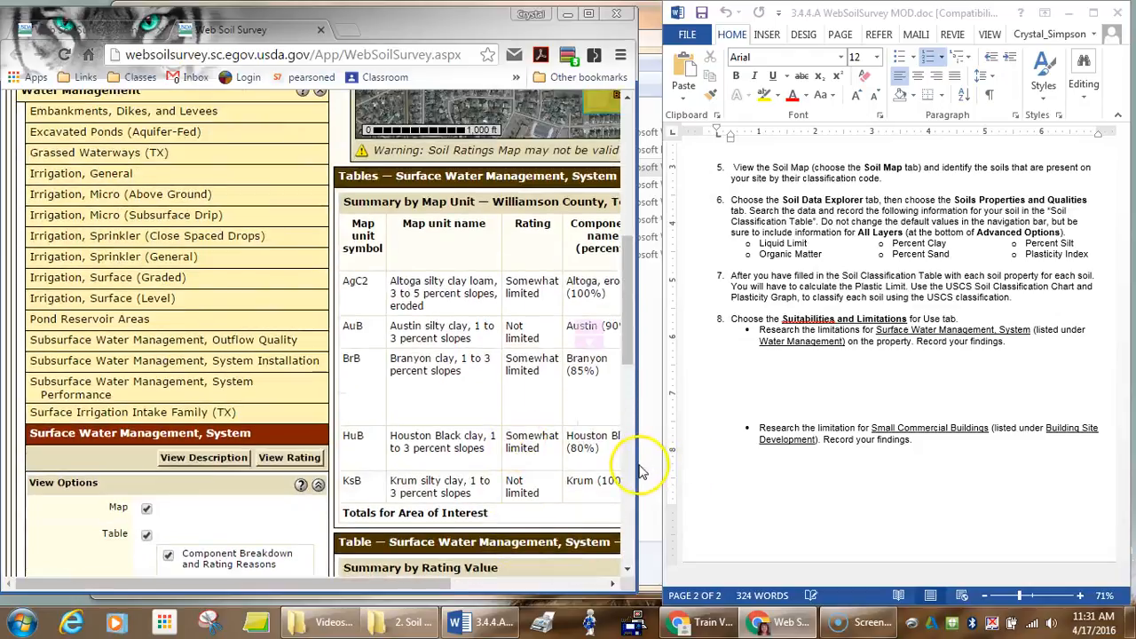
left_click_drag(638, 464, 936, 466)
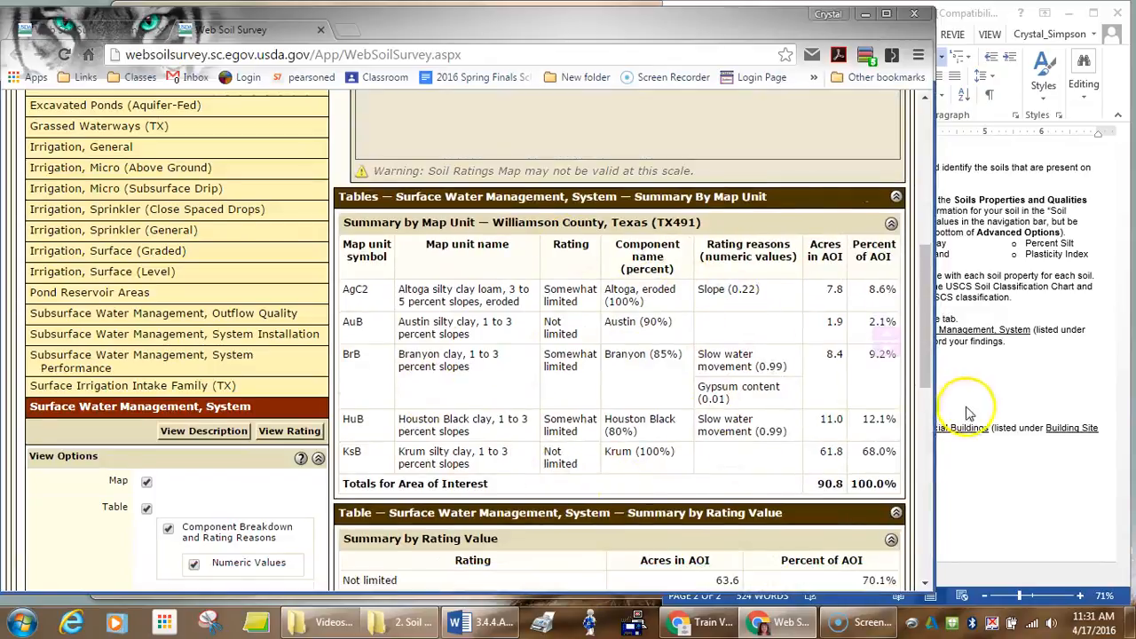
left_click_drag(932, 422, 697, 419)
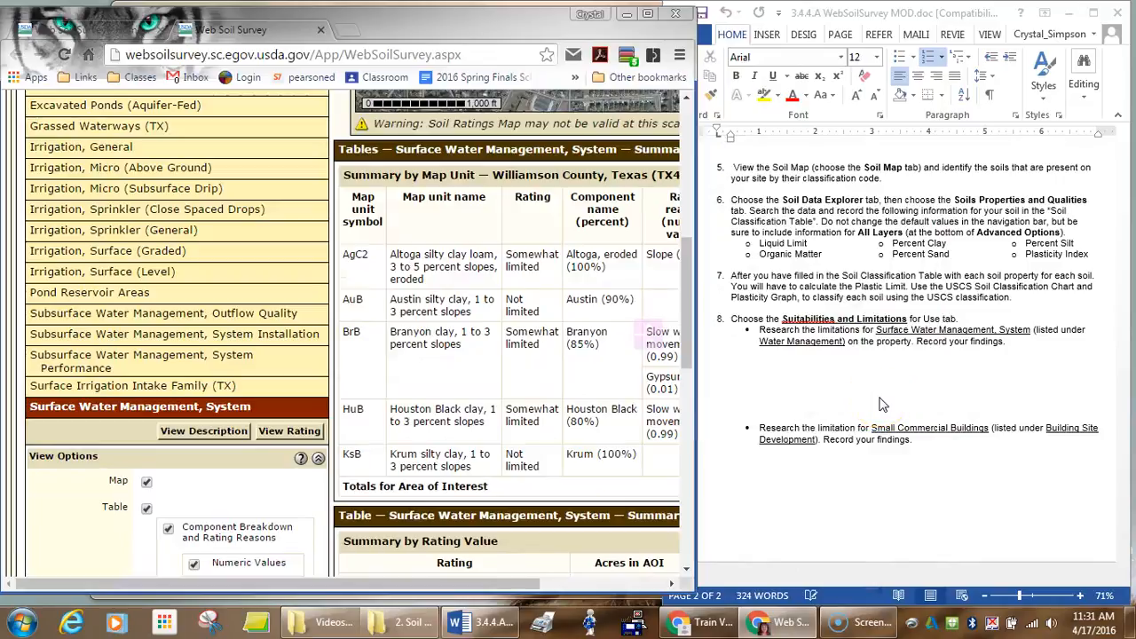
scroll(493, 477, "down", 2)
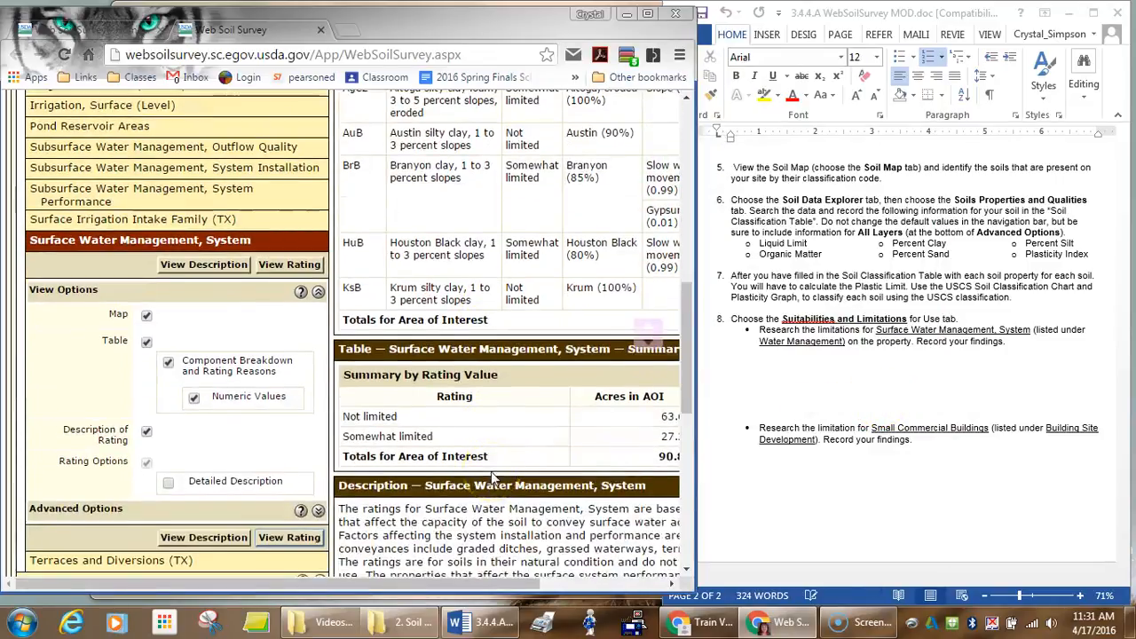
scroll(493, 477, "down", 1)
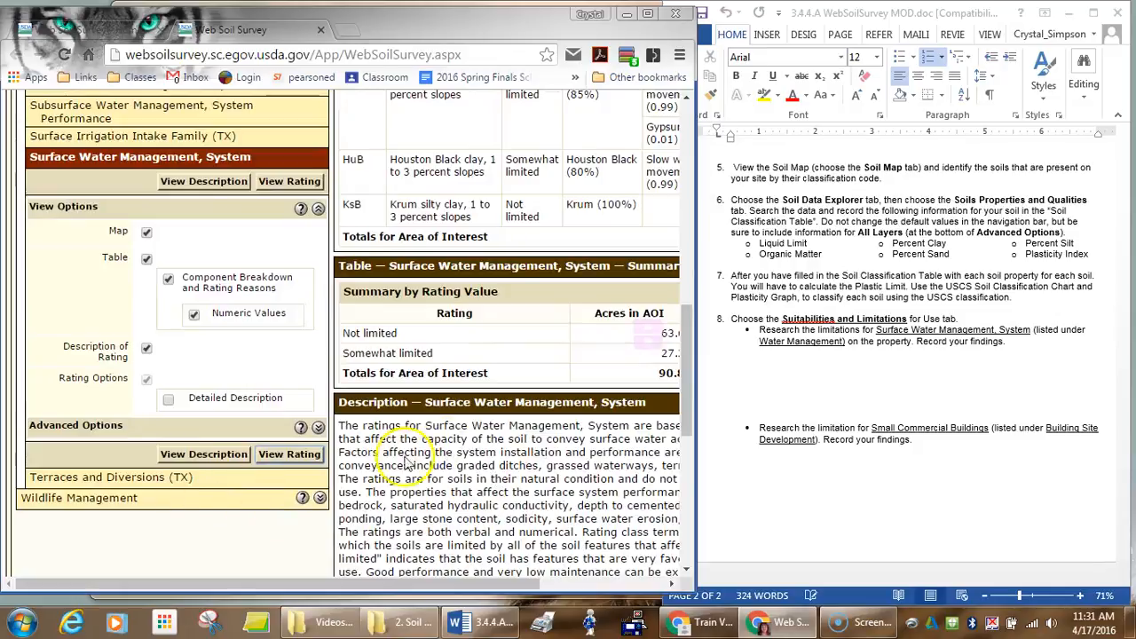